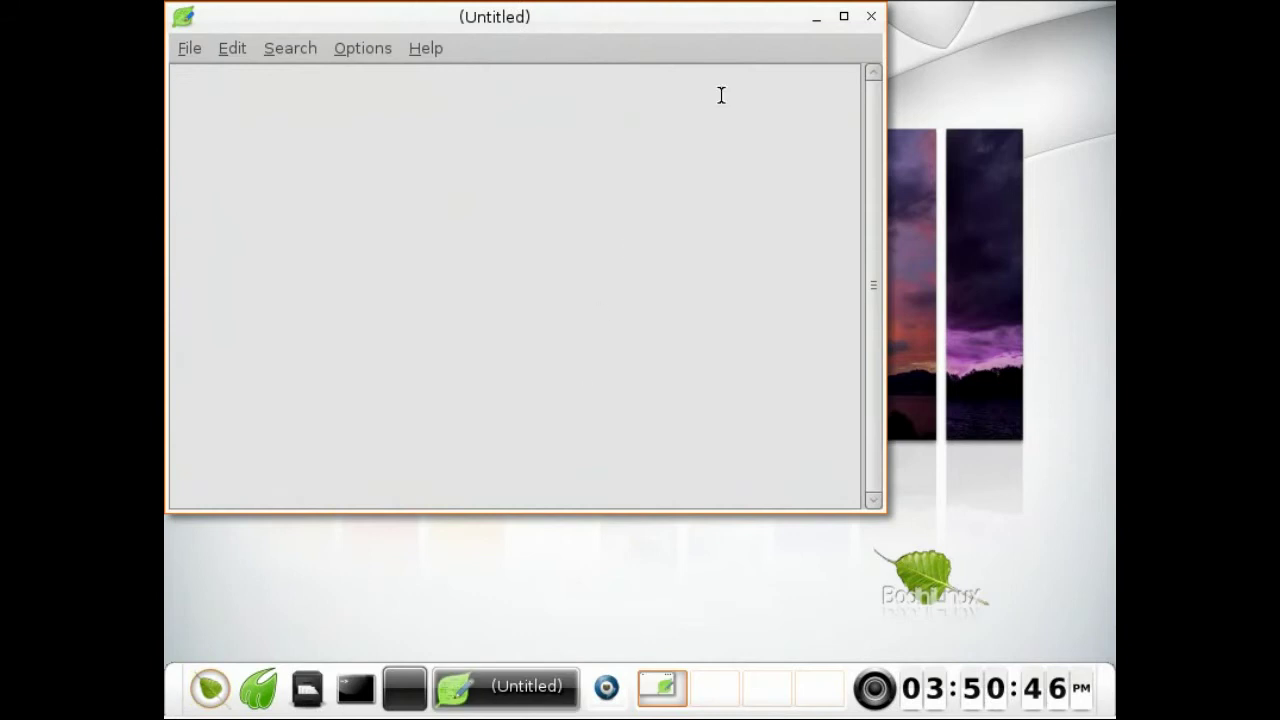
# - Close the untitled Leafpad document and launch LXTerminal
pyautogui.click(871, 18)
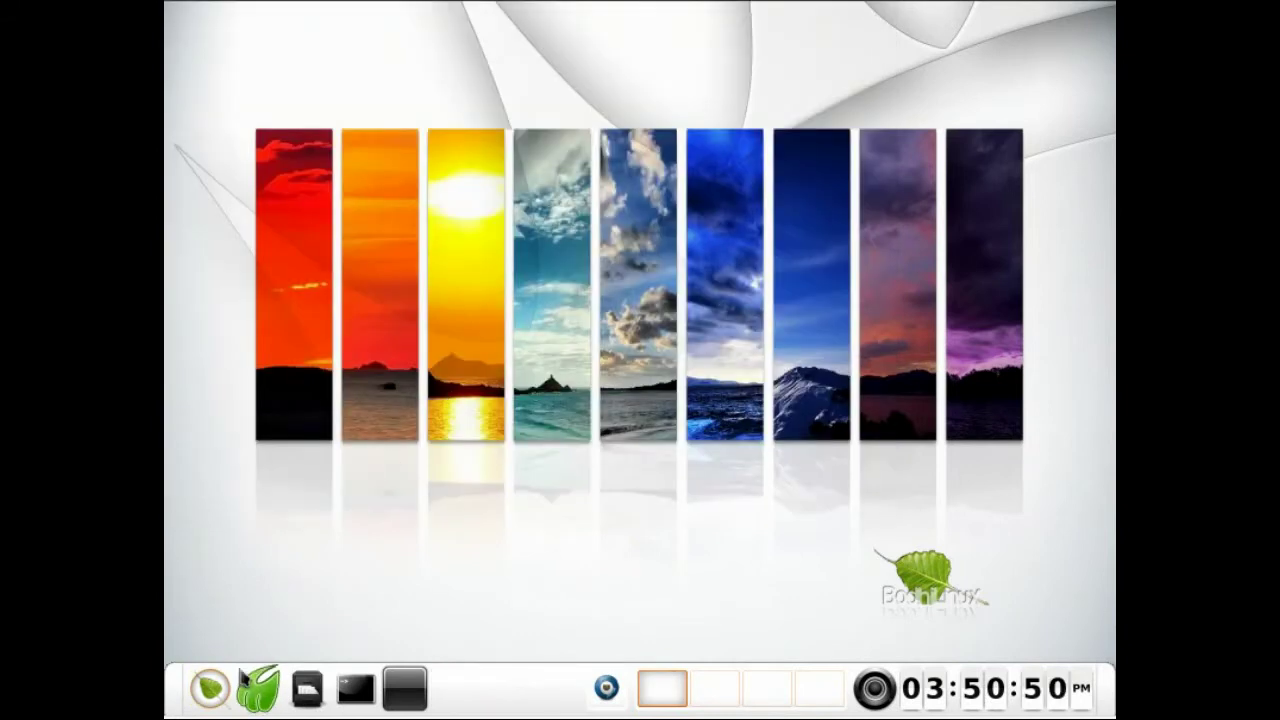
pyautogui.click(214, 687)
pyautogui.moveTo(278, 352)
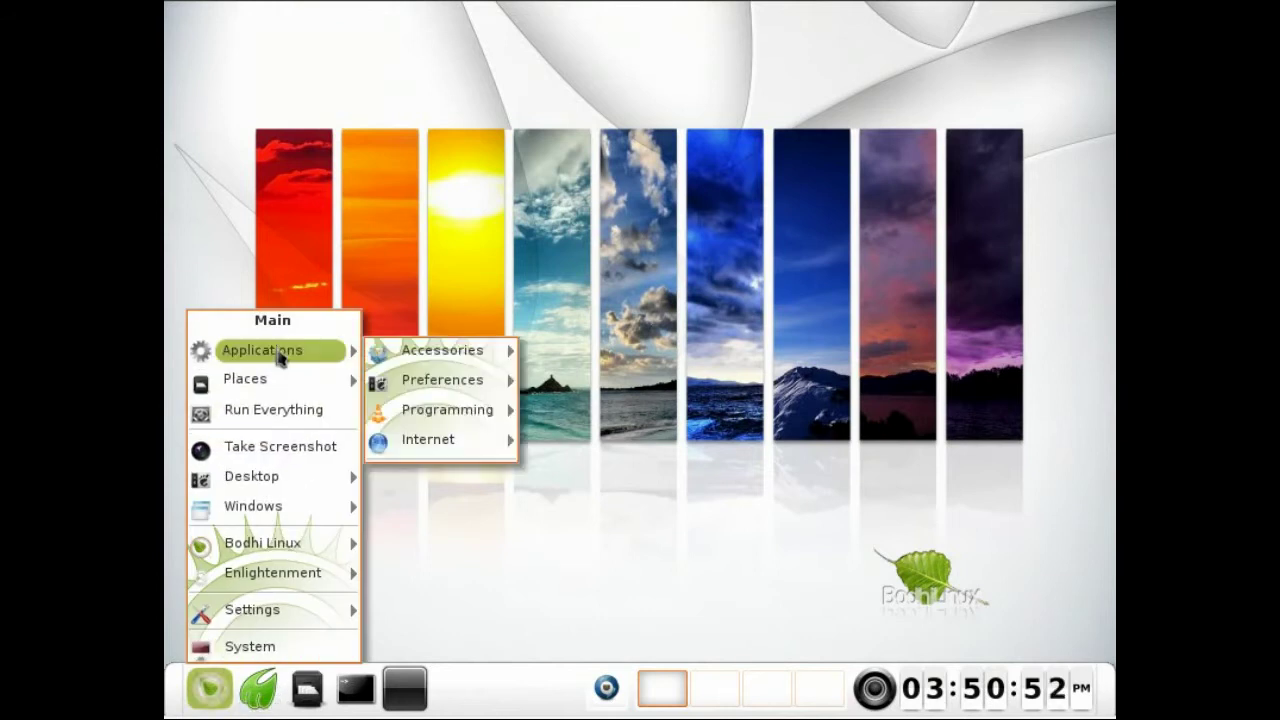
pyautogui.moveTo(393, 358)
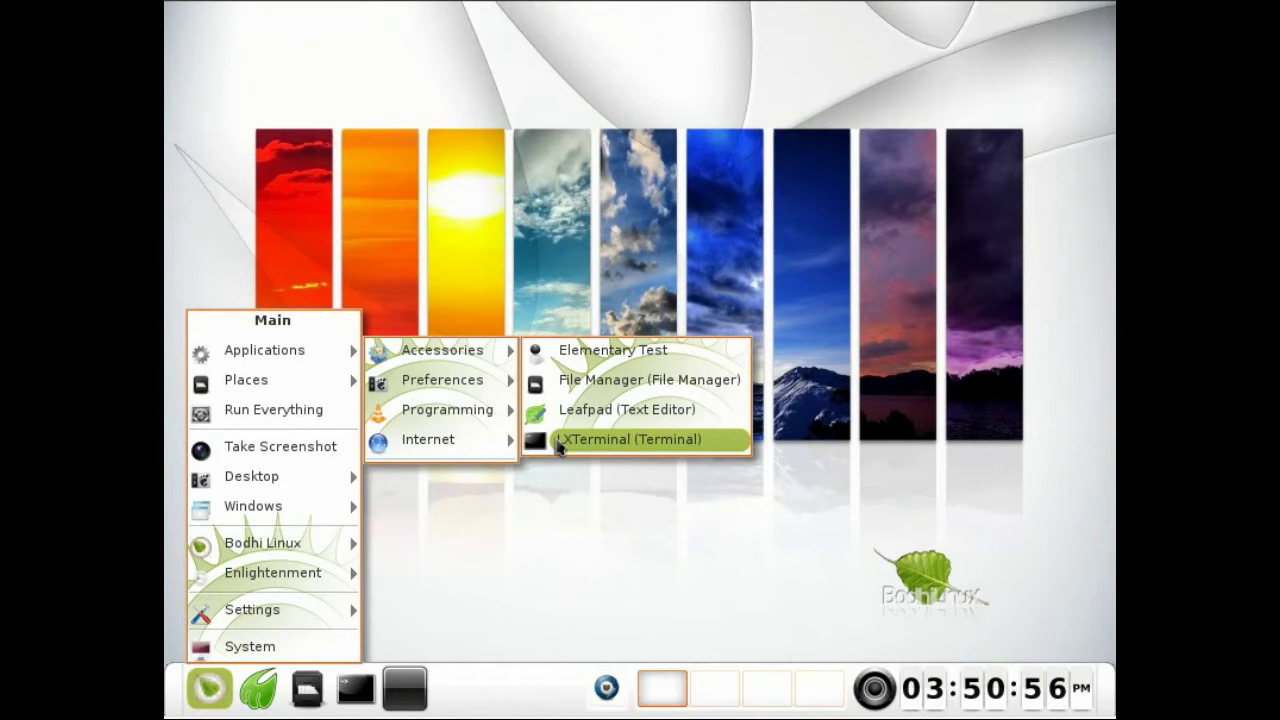
pyautogui.click(560, 440)
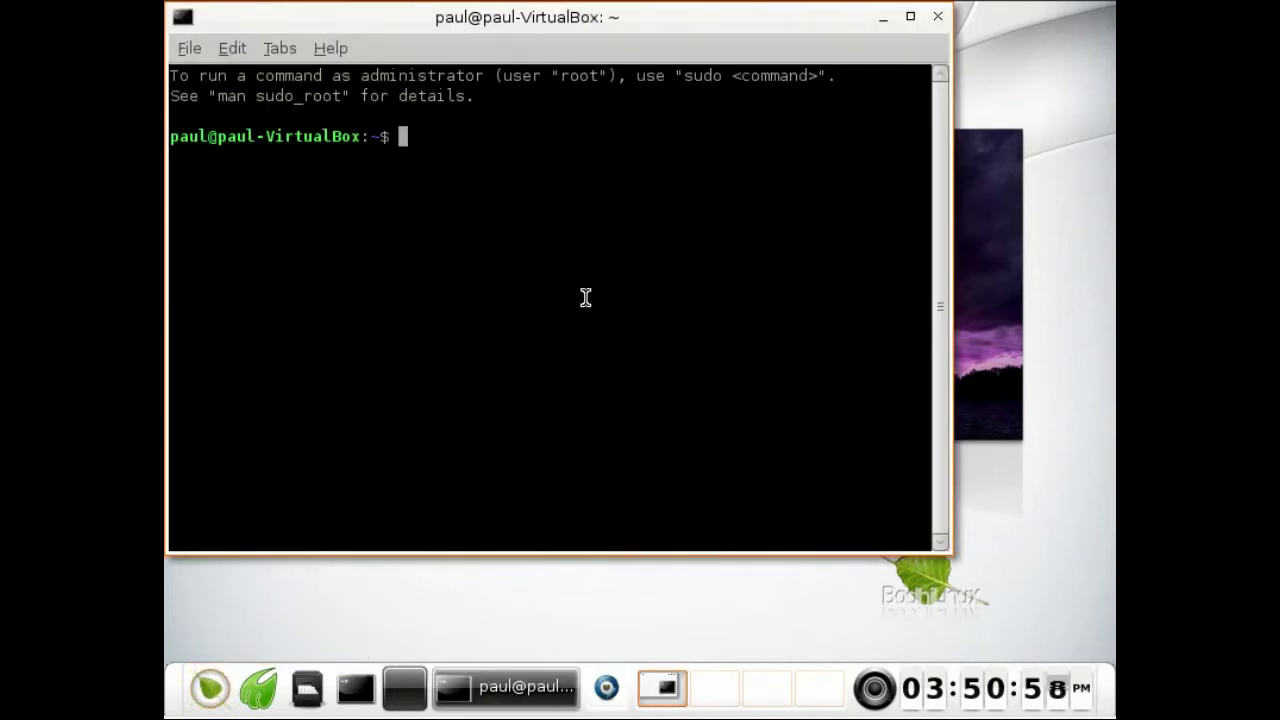
# - Run uname -a to view the kernel and system information, and close the terminal
pyautogui.write('uname -a')
pyautogui.press('Return')
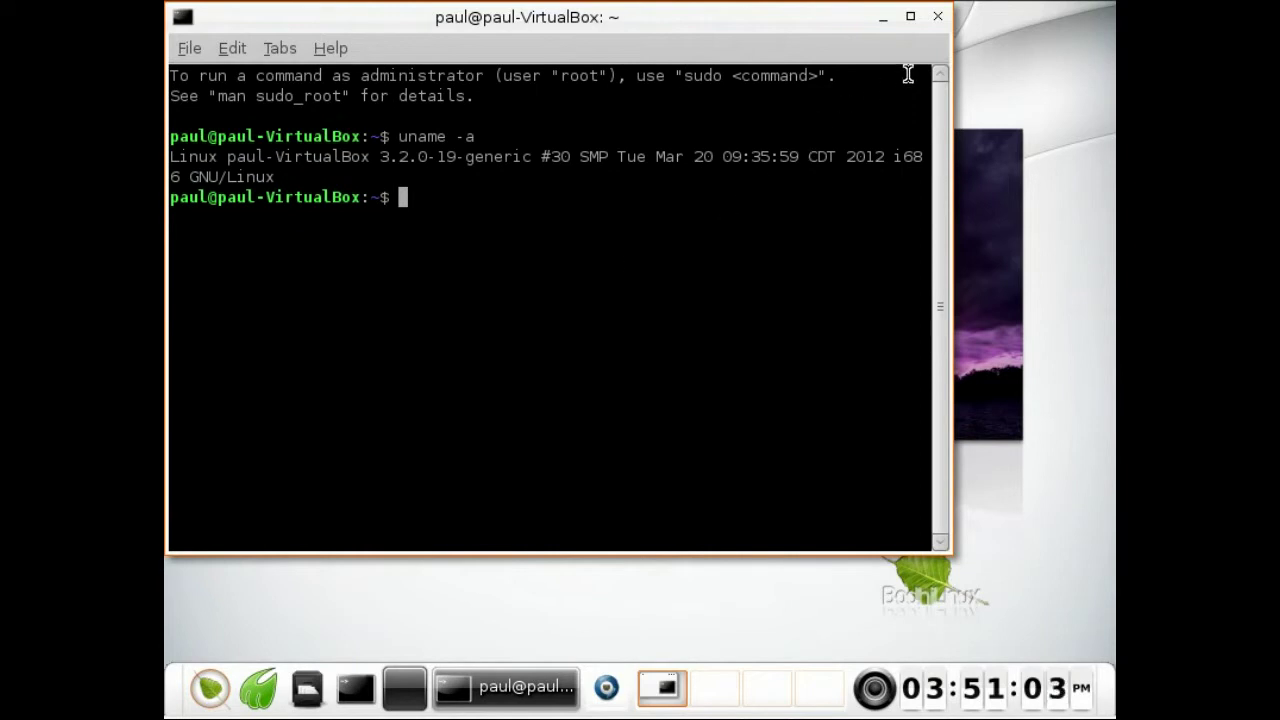
pyautogui.click(938, 18)
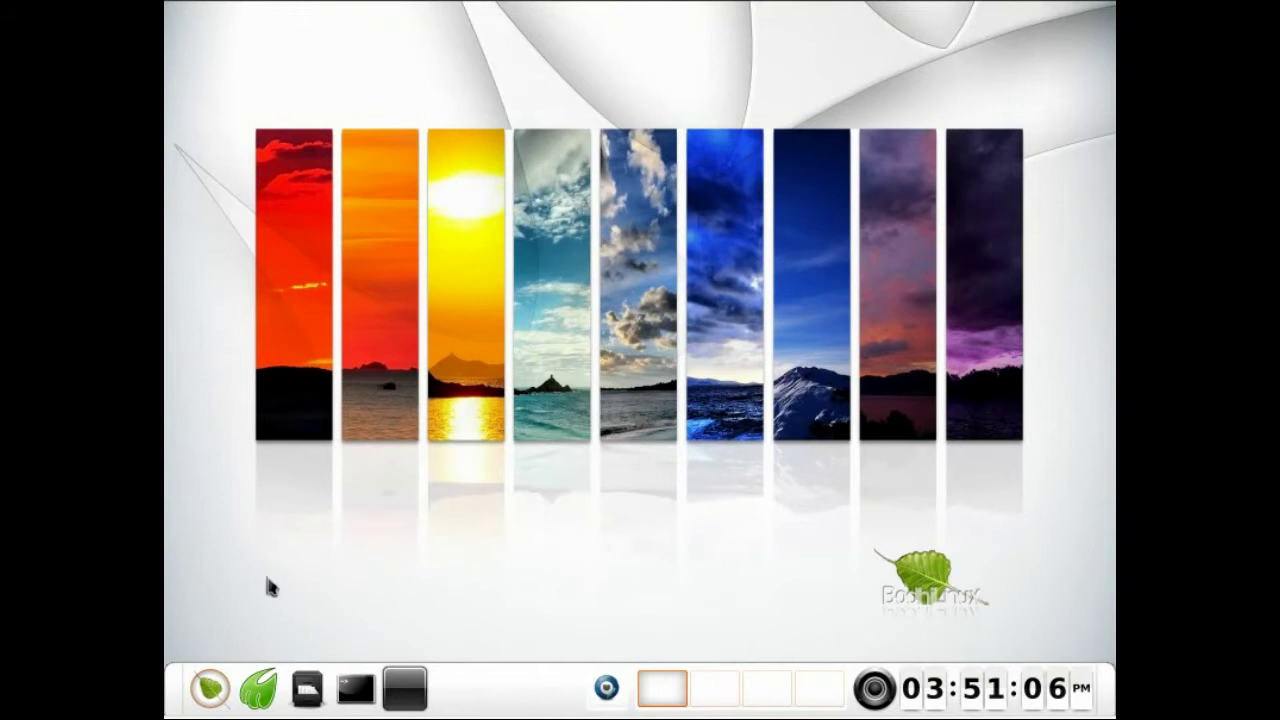
# - Look through the installed Preferences, Programming and Internet applications and launch the Midori web browser
pyautogui.click(210, 688)
pyautogui.moveTo(281, 361)
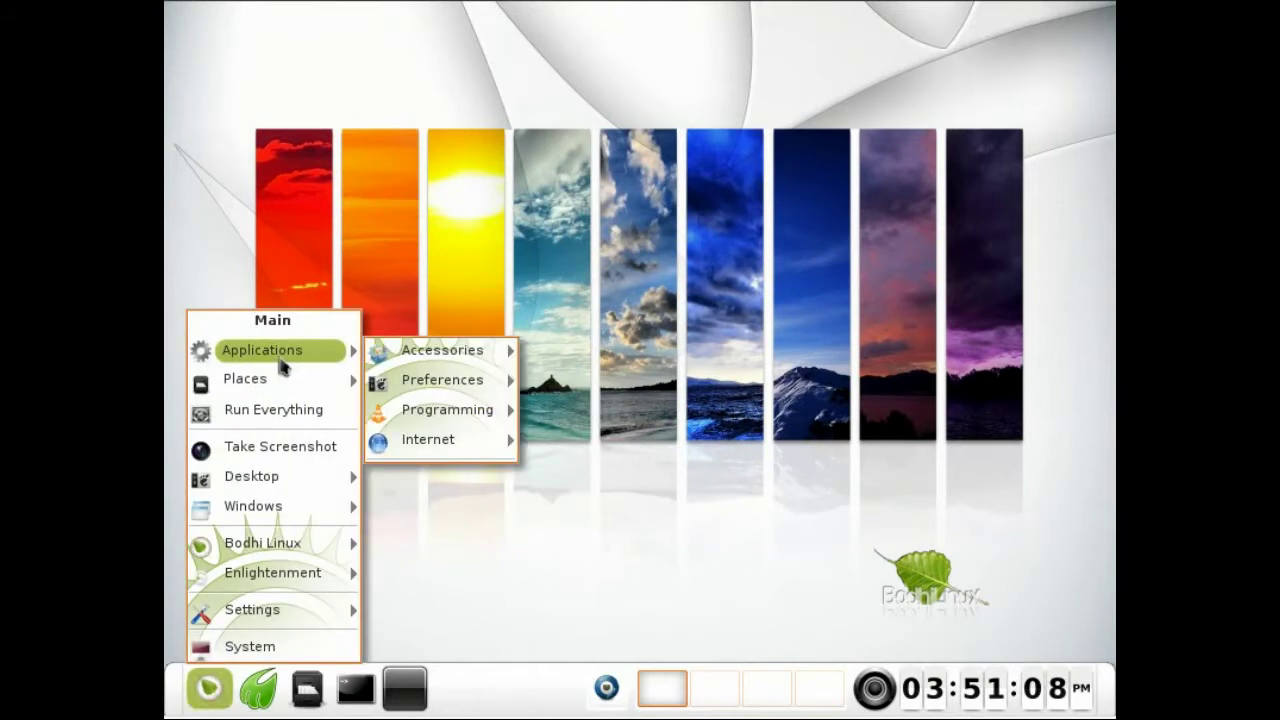
pyautogui.moveTo(404, 388)
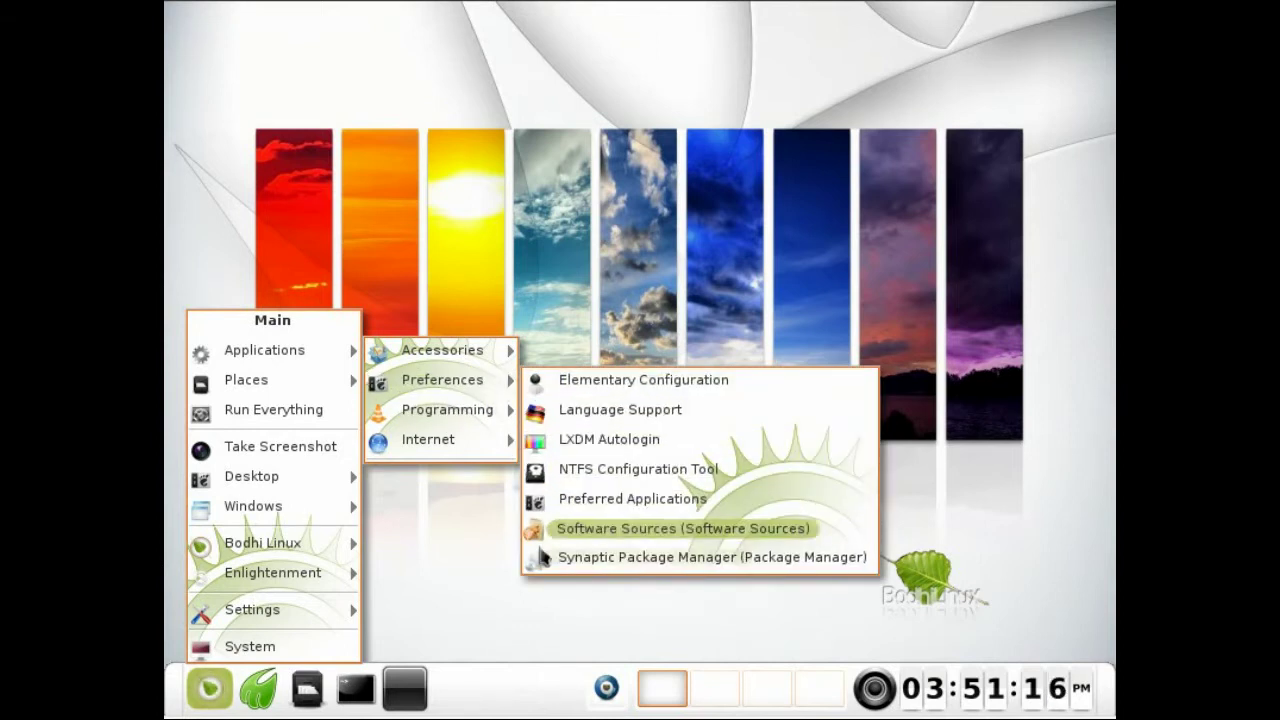
pyautogui.moveTo(491, 409)
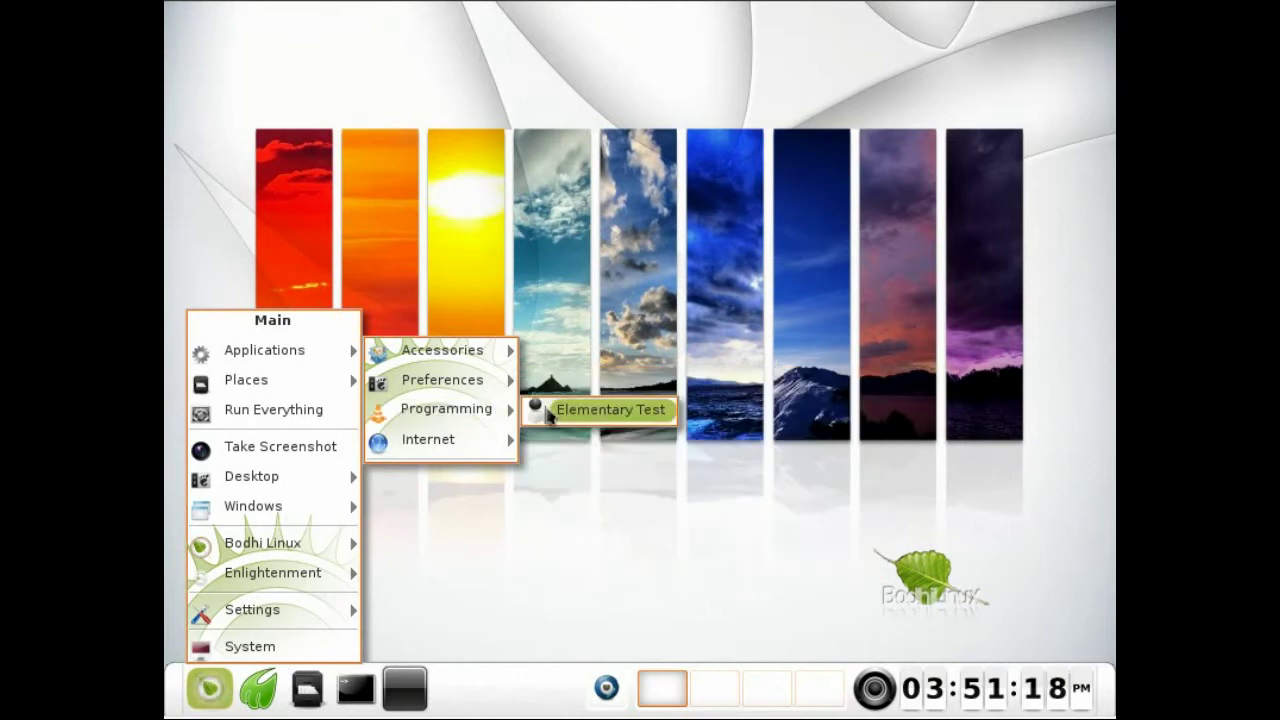
pyautogui.moveTo(506, 446)
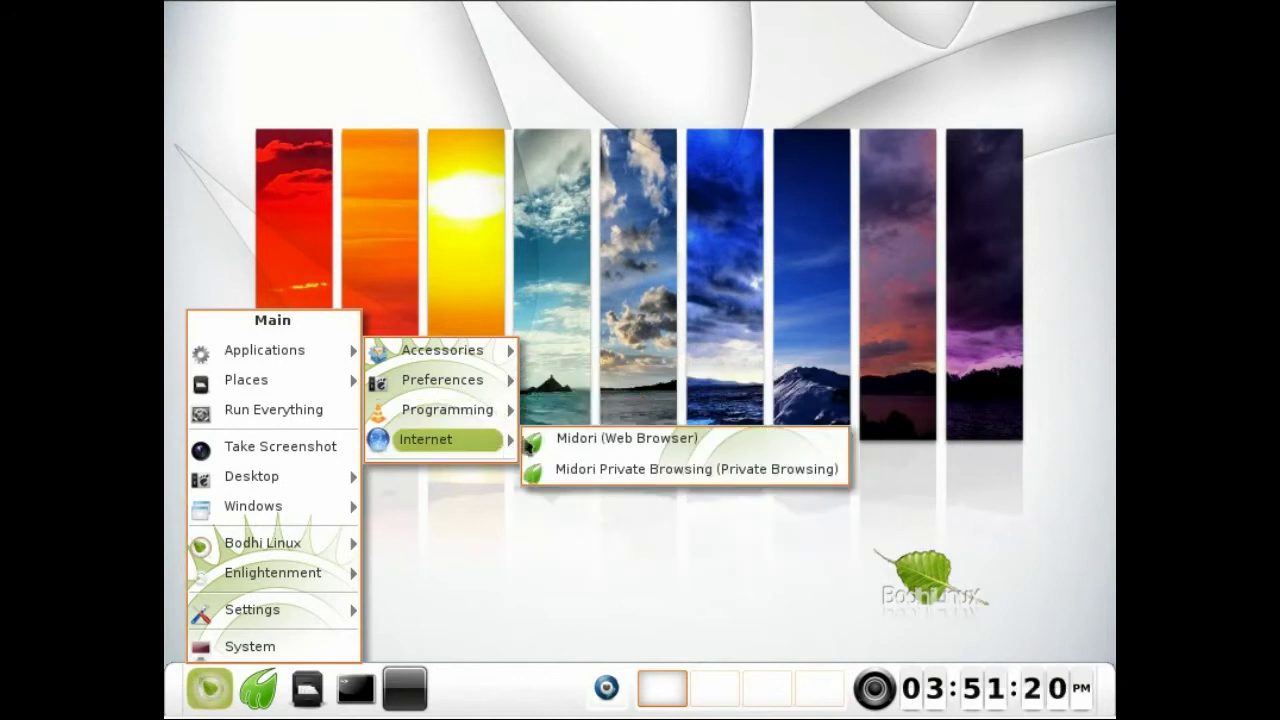
pyautogui.click(560, 444)
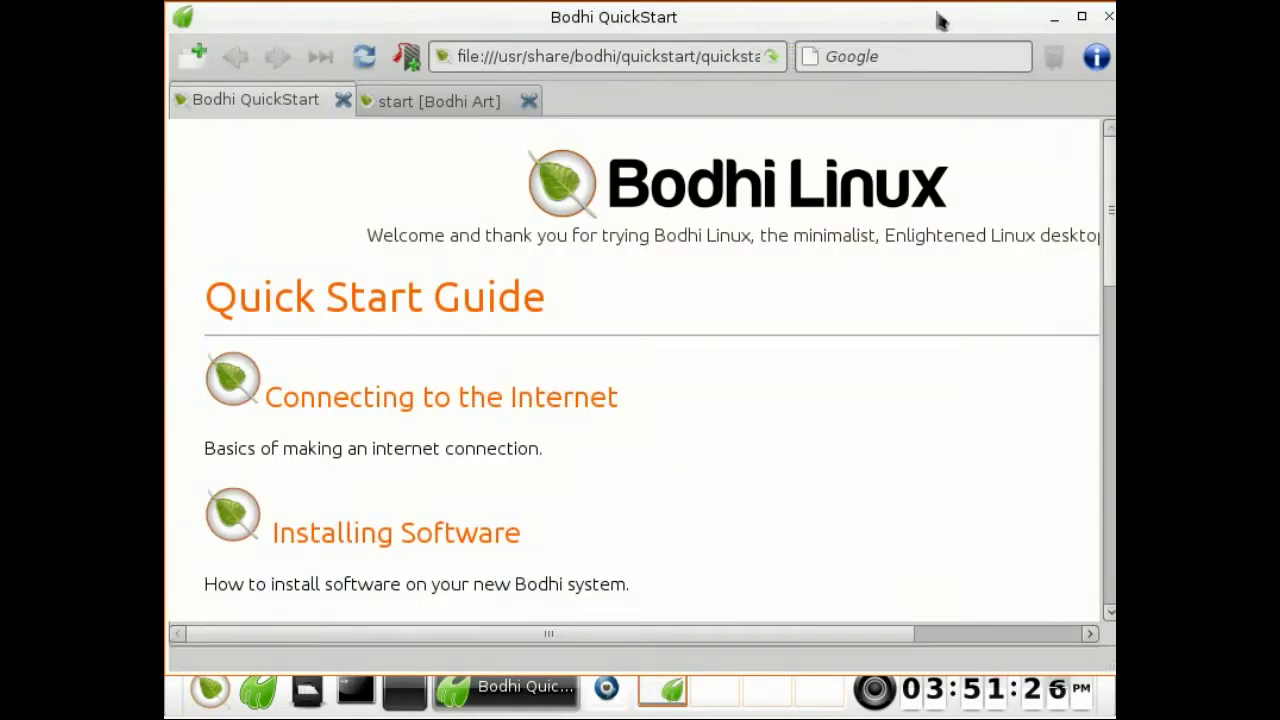
# - View the start [Bodhi Art] page, return to the Bodhi QuickStart page and close the browser
pyautogui.click(490, 104)
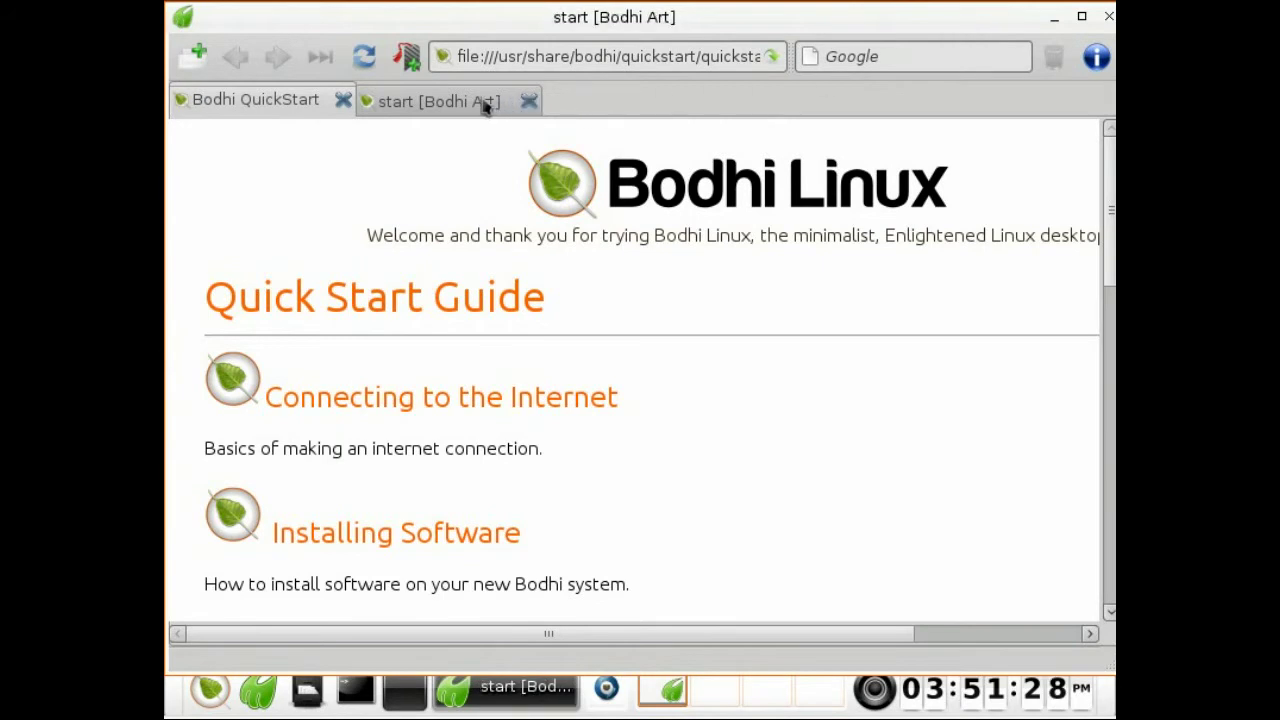
pyautogui.click(297, 106)
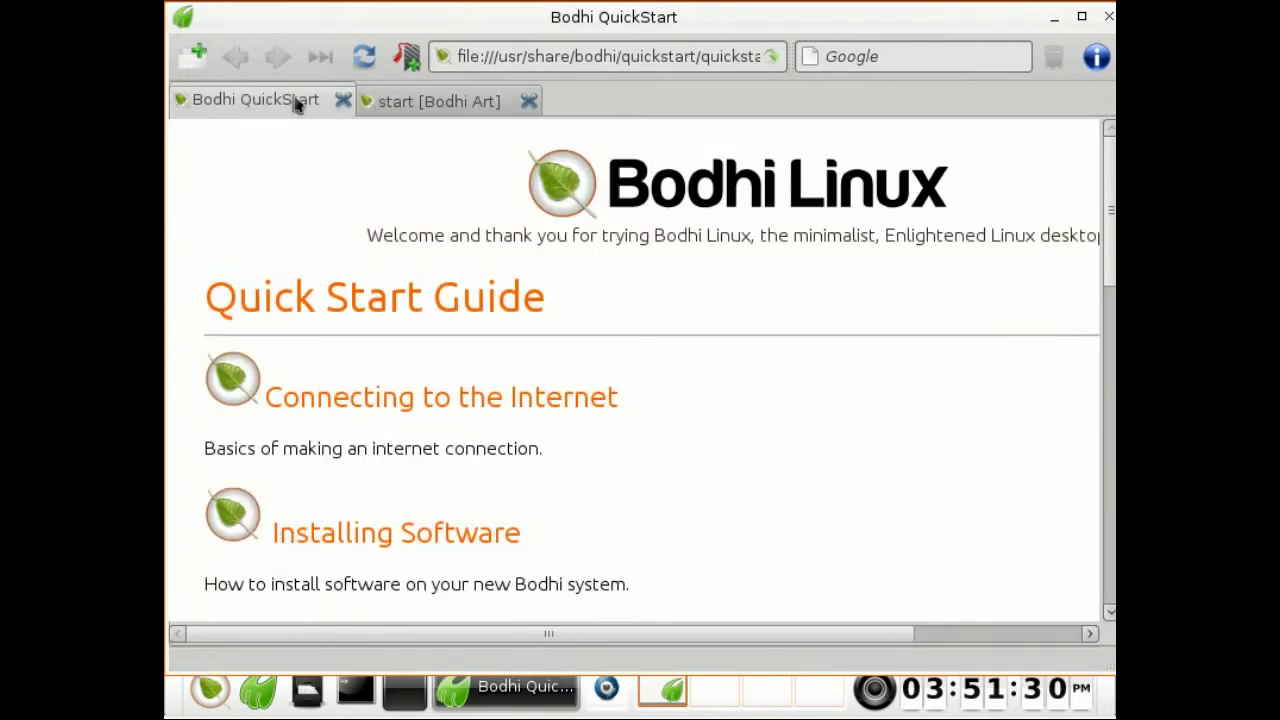
pyautogui.click(1108, 19)
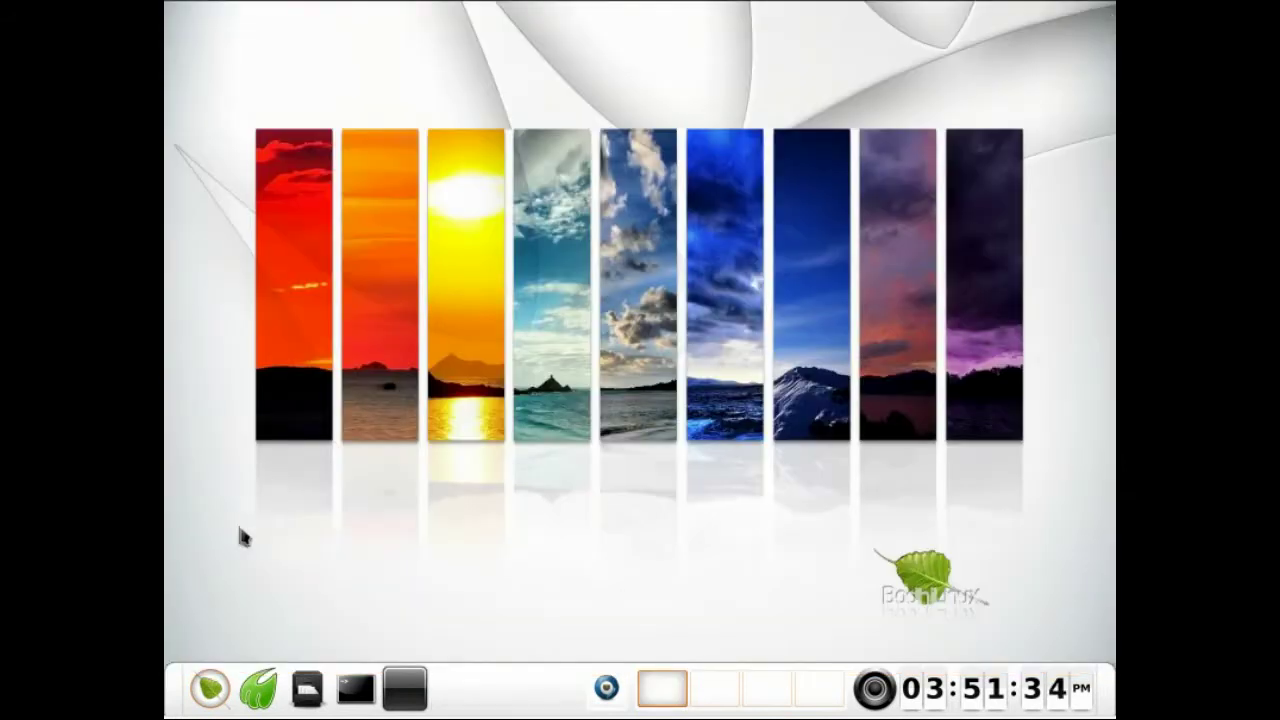
# - Open the Home folder in the file manager to view its contents, and close it
pyautogui.click(210, 688)
pyautogui.moveTo(268, 383)
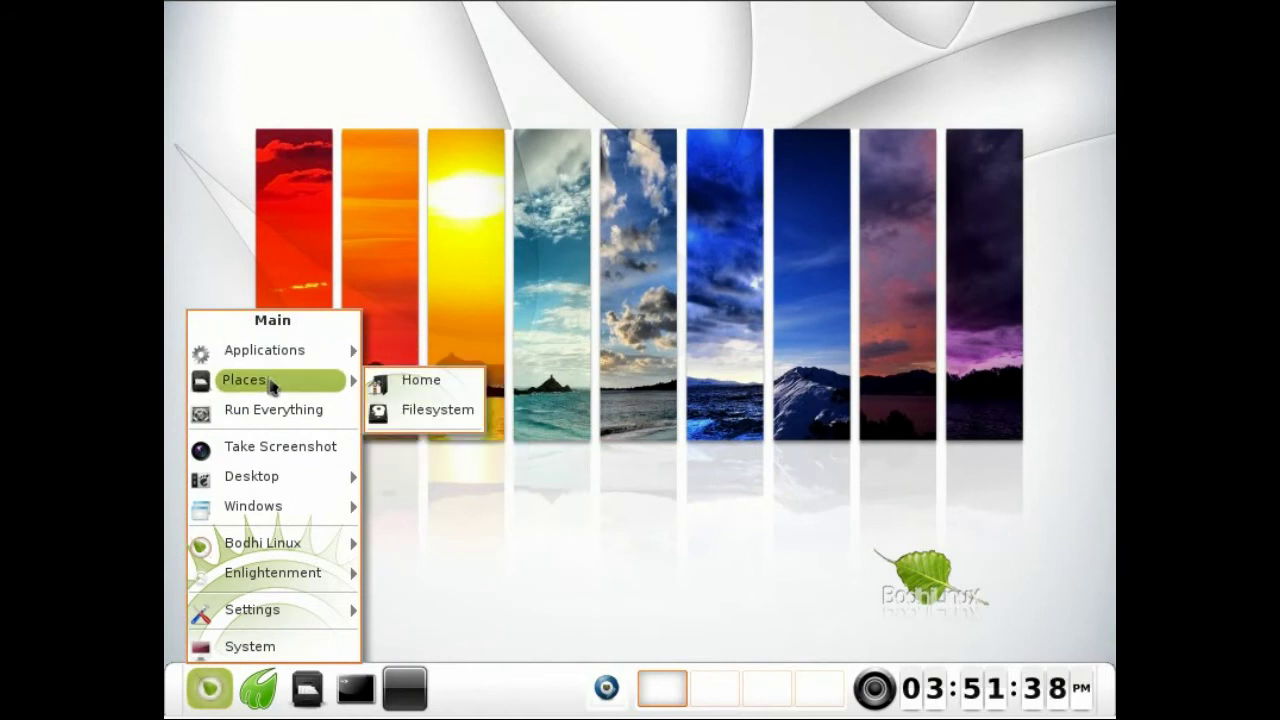
pyautogui.click(410, 382)
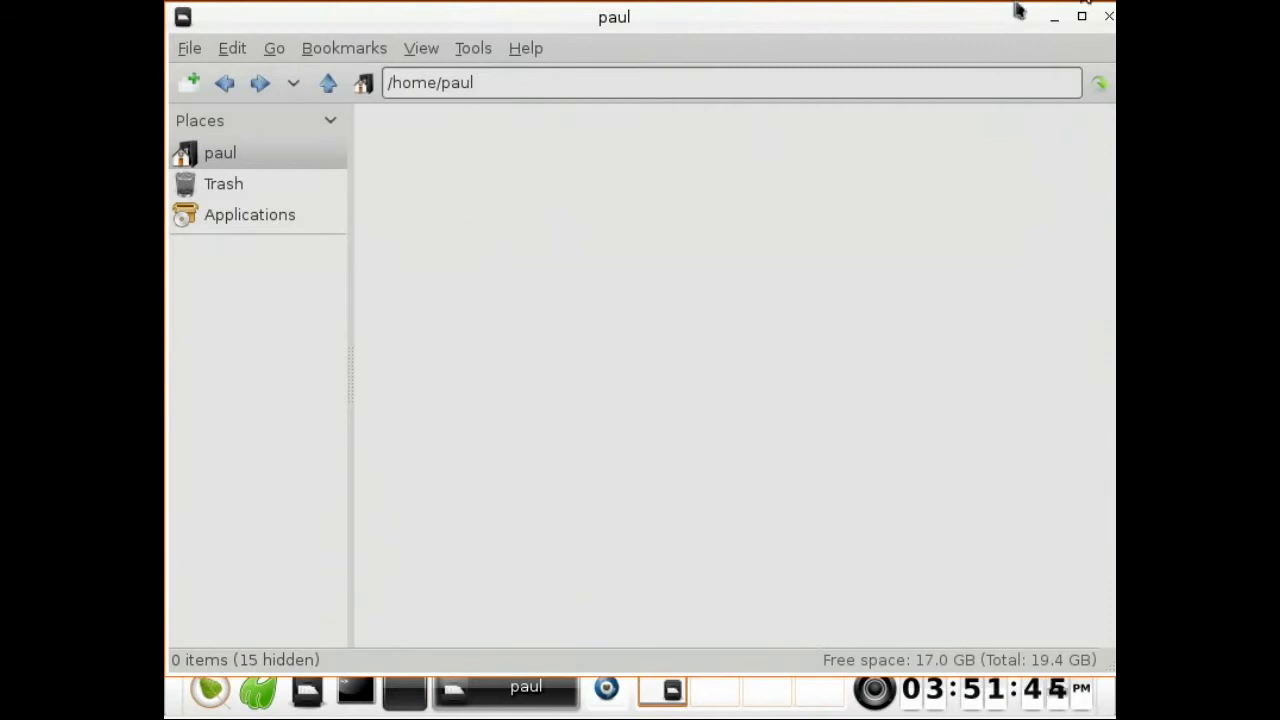
pyautogui.click(1108, 18)
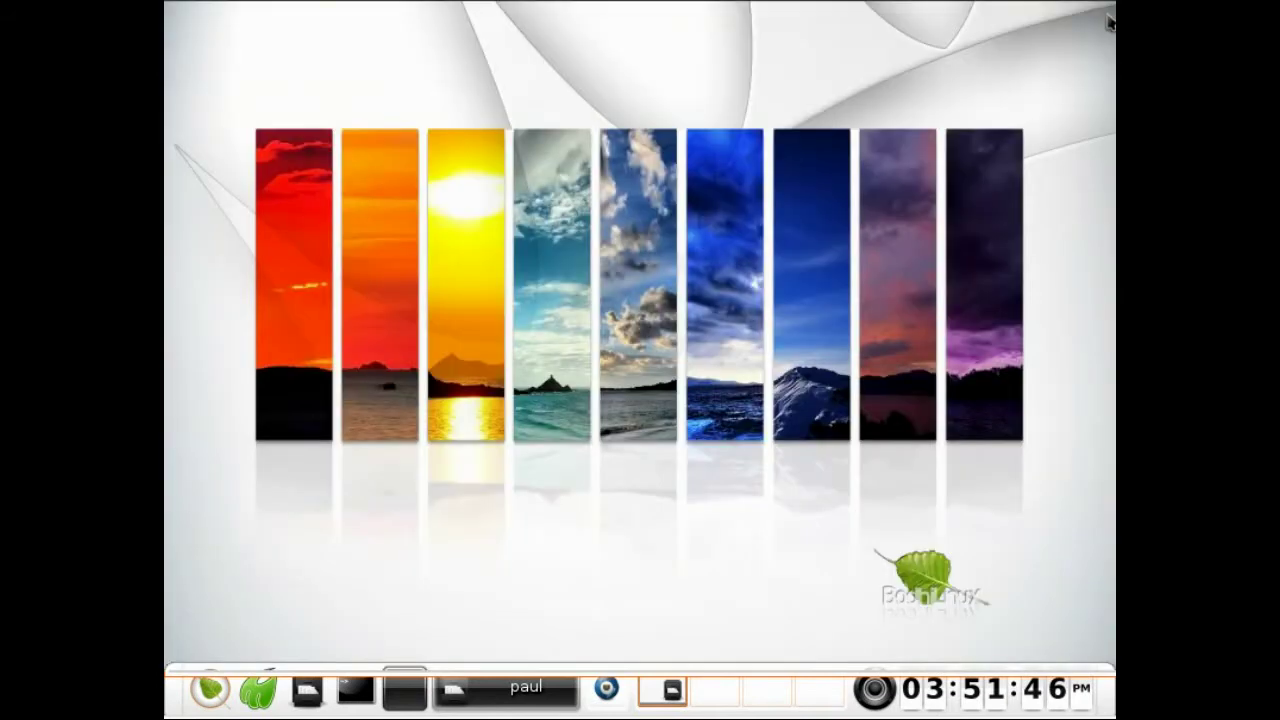
# - Take a screenshot of the desktop to view the quality and saving options, and discard it
pyautogui.click(209, 693)
pyautogui.moveTo(232, 384)
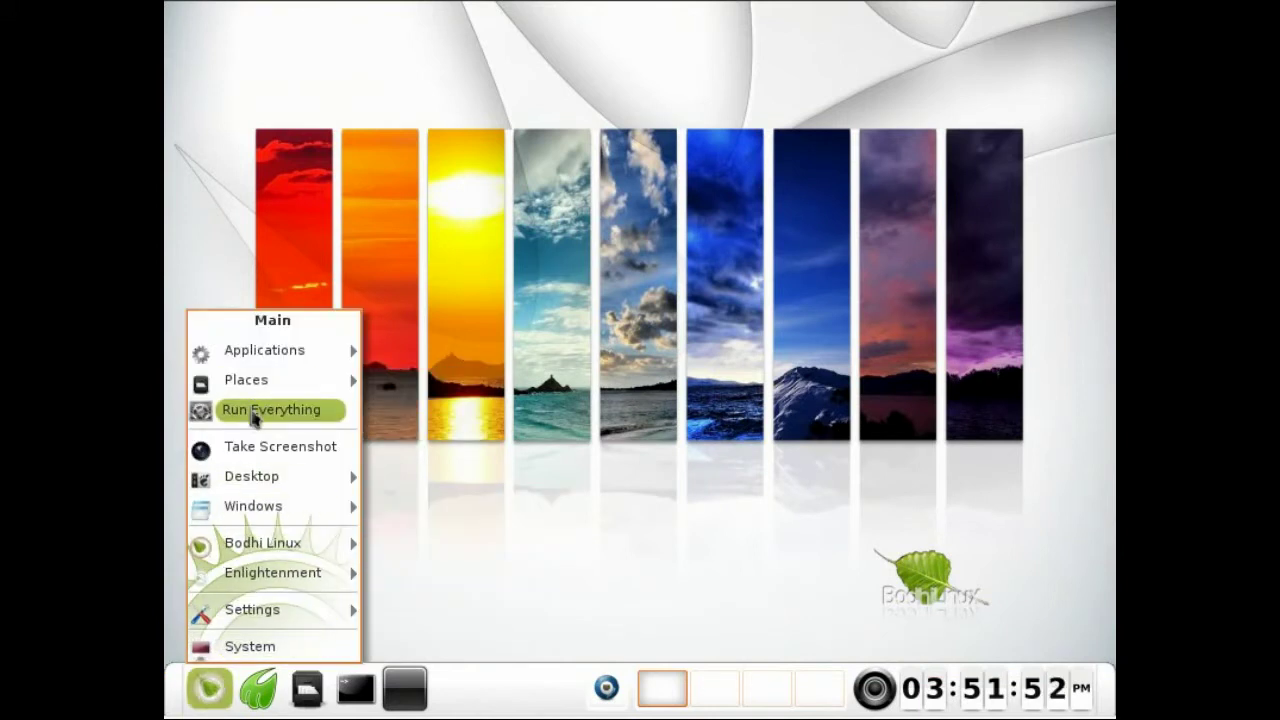
pyautogui.click(253, 447)
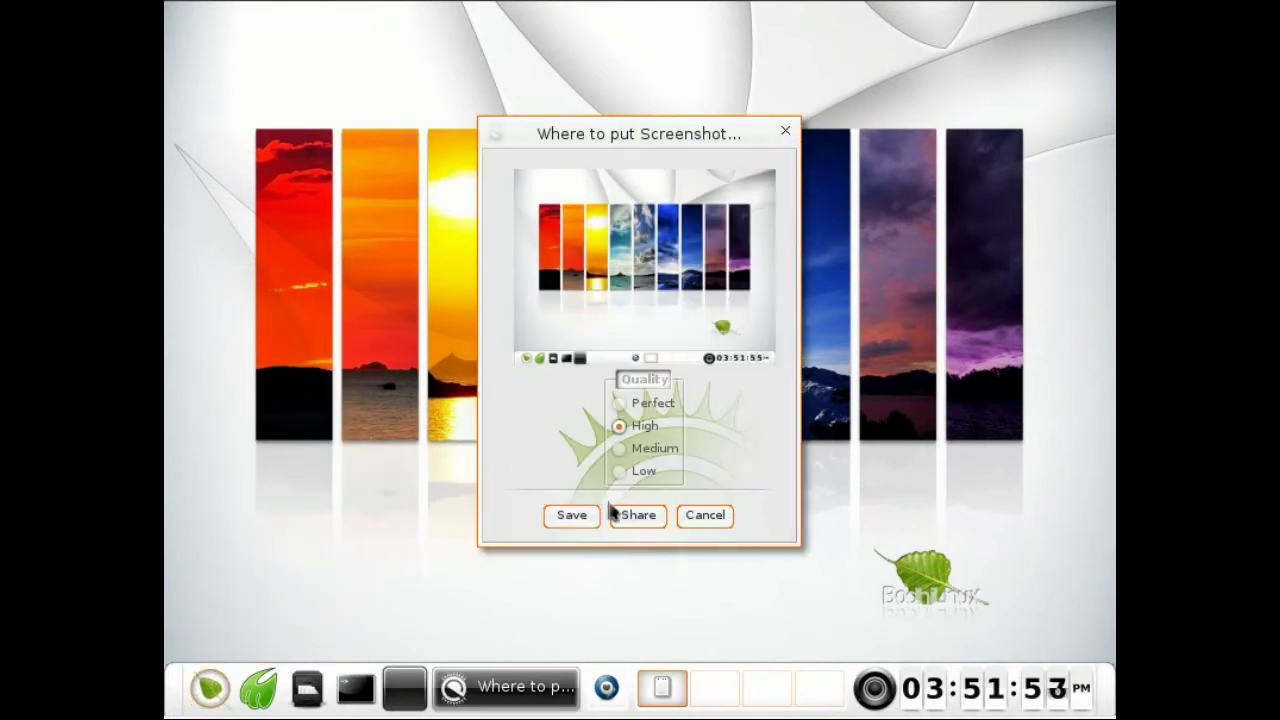
pyautogui.click(696, 522)
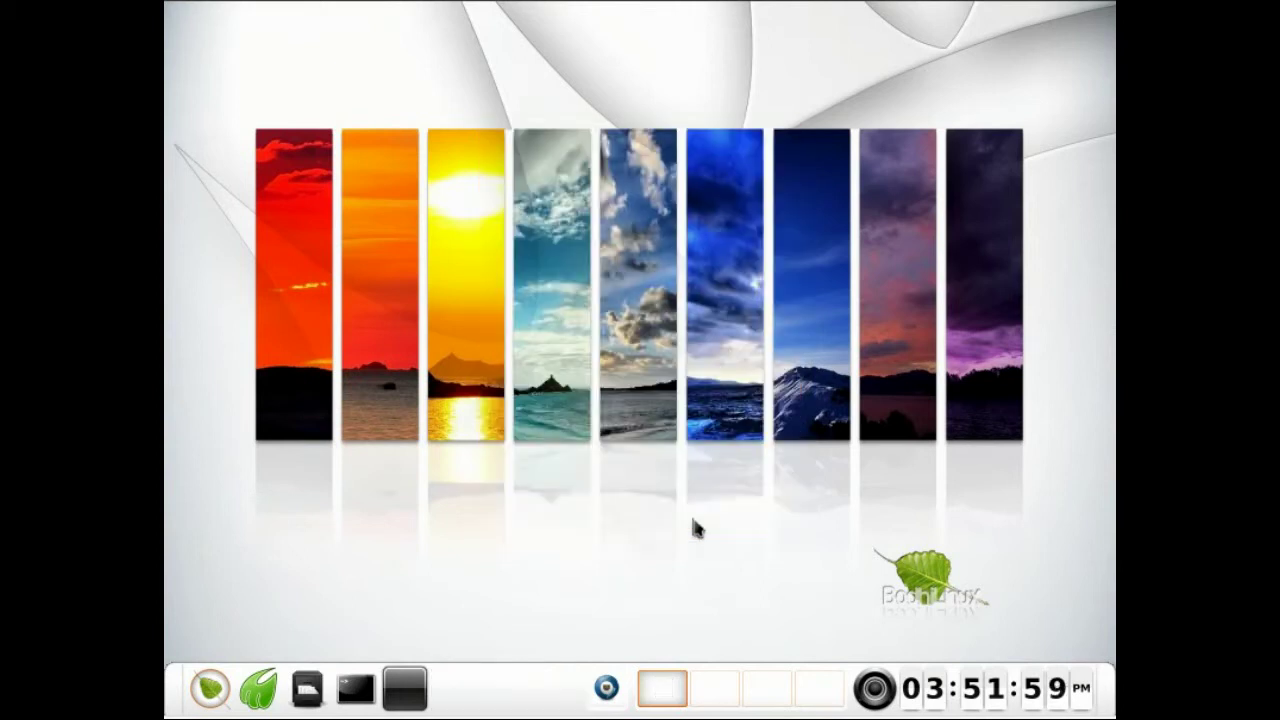
# - Review the available options for virtual desktops, shelves, window cleanup and lost windows
pyautogui.click(210, 688)
pyautogui.moveTo(272, 503)
pyautogui.moveTo(275, 478)
pyautogui.moveTo(395, 478)
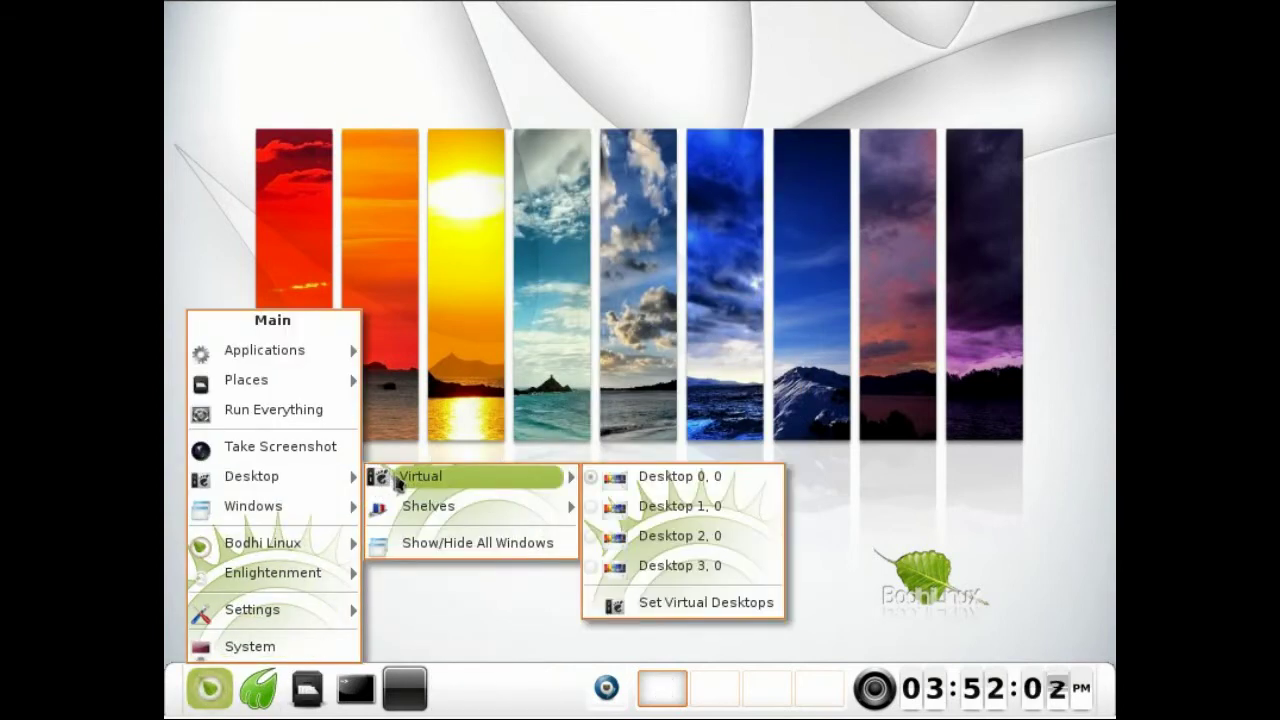
pyautogui.moveTo(398, 505)
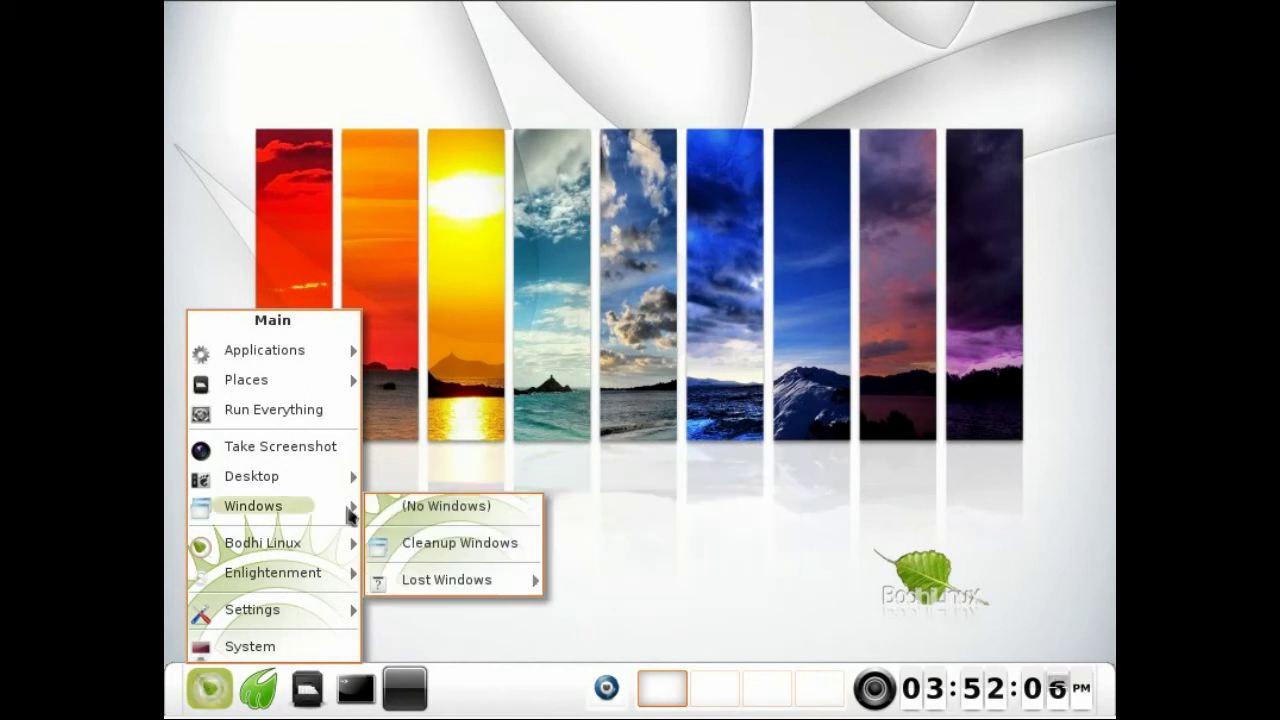
pyautogui.moveTo(330, 506)
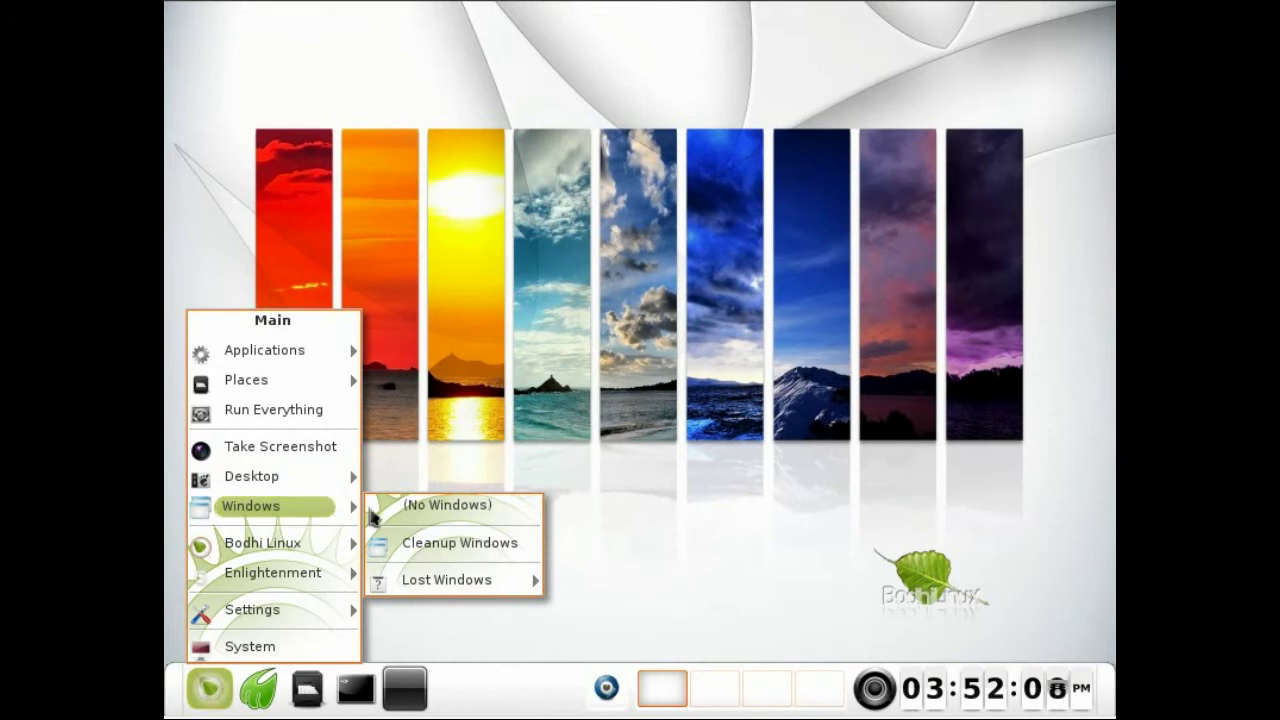
pyautogui.moveTo(397, 578)
# - View the About information for Bodhi Linux and close it
pyautogui.moveTo(342, 547)
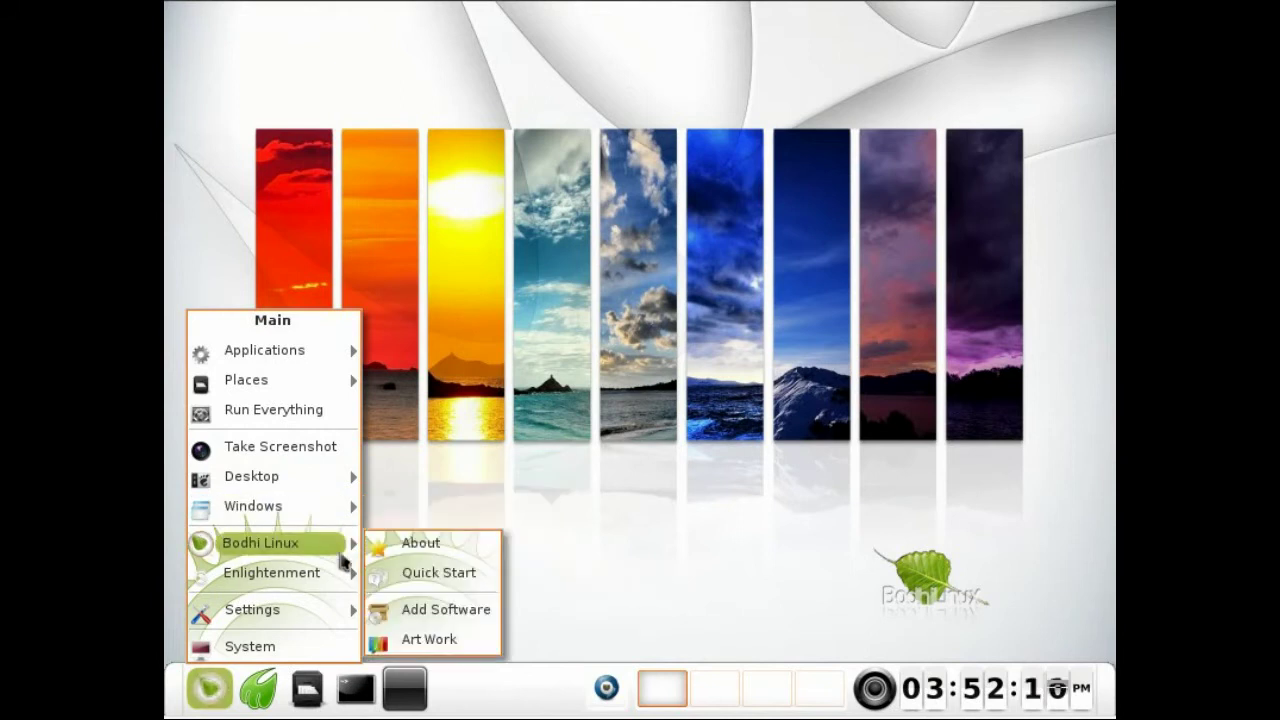
pyautogui.click(418, 543)
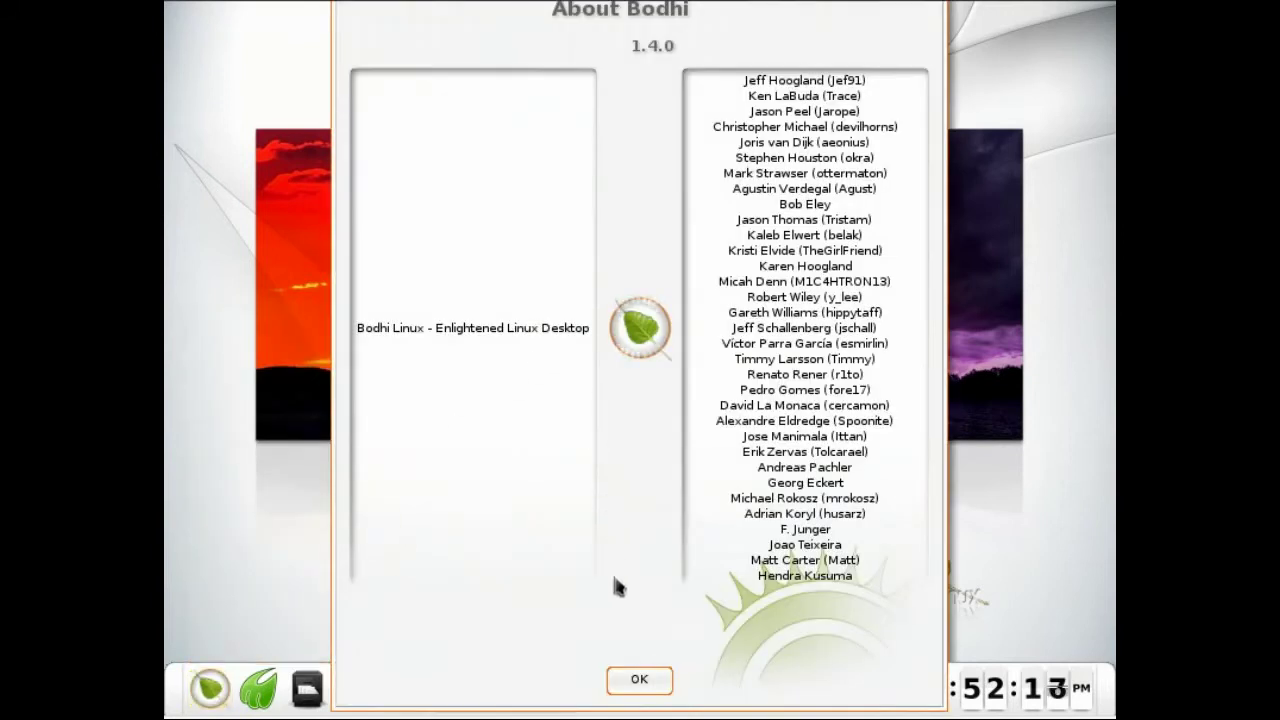
pyautogui.click(639, 682)
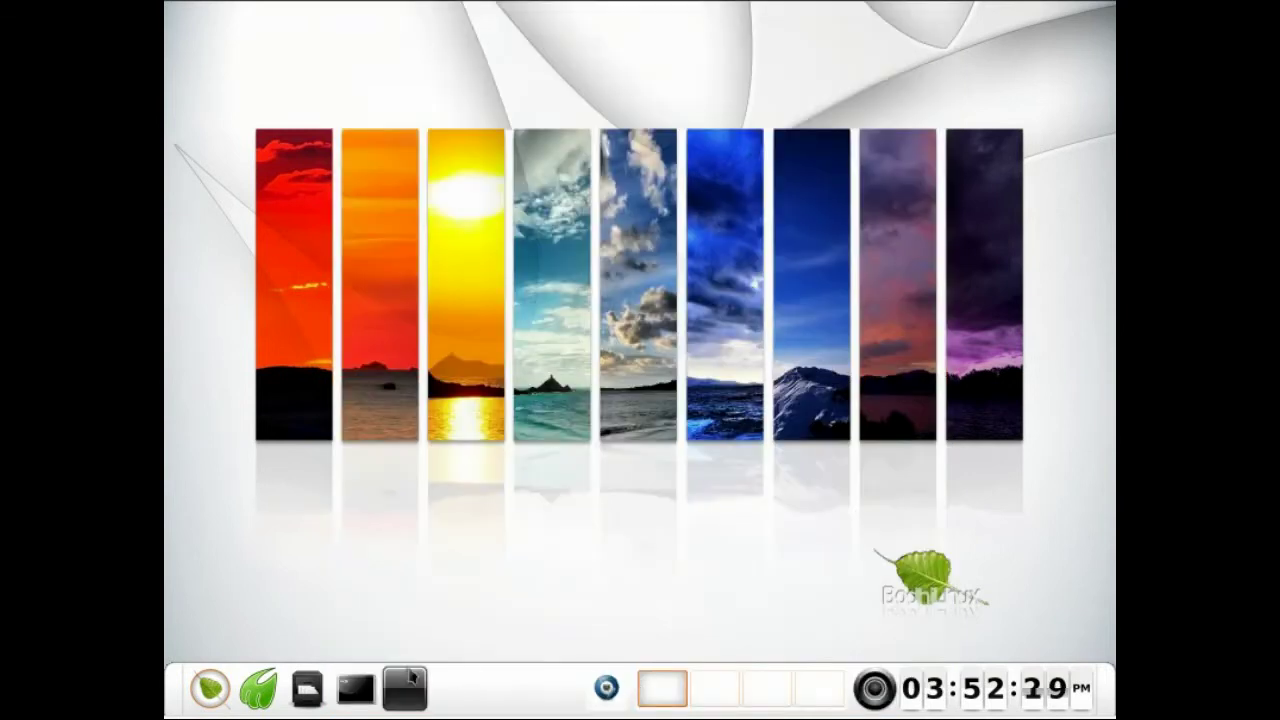
# - Look over the Enlightenment and Settings options and open the Settings Panel
pyautogui.click(215, 688)
pyautogui.moveTo(243, 574)
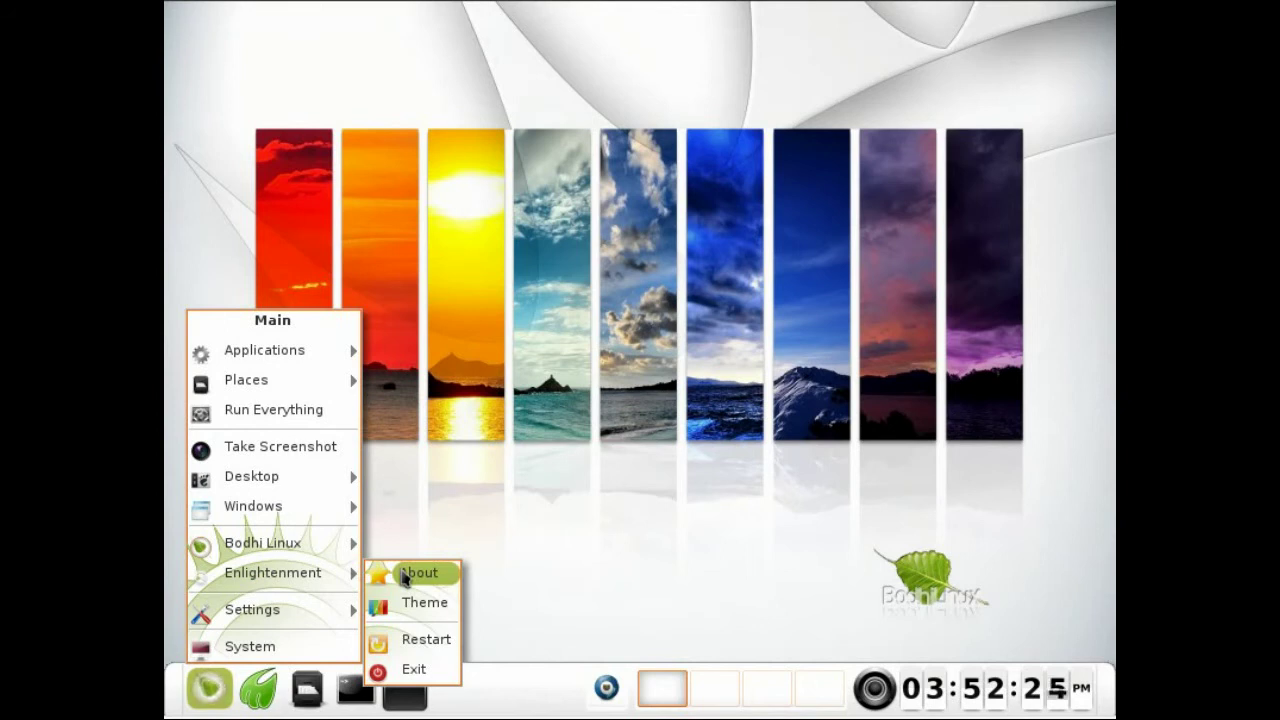
pyautogui.moveTo(328, 618)
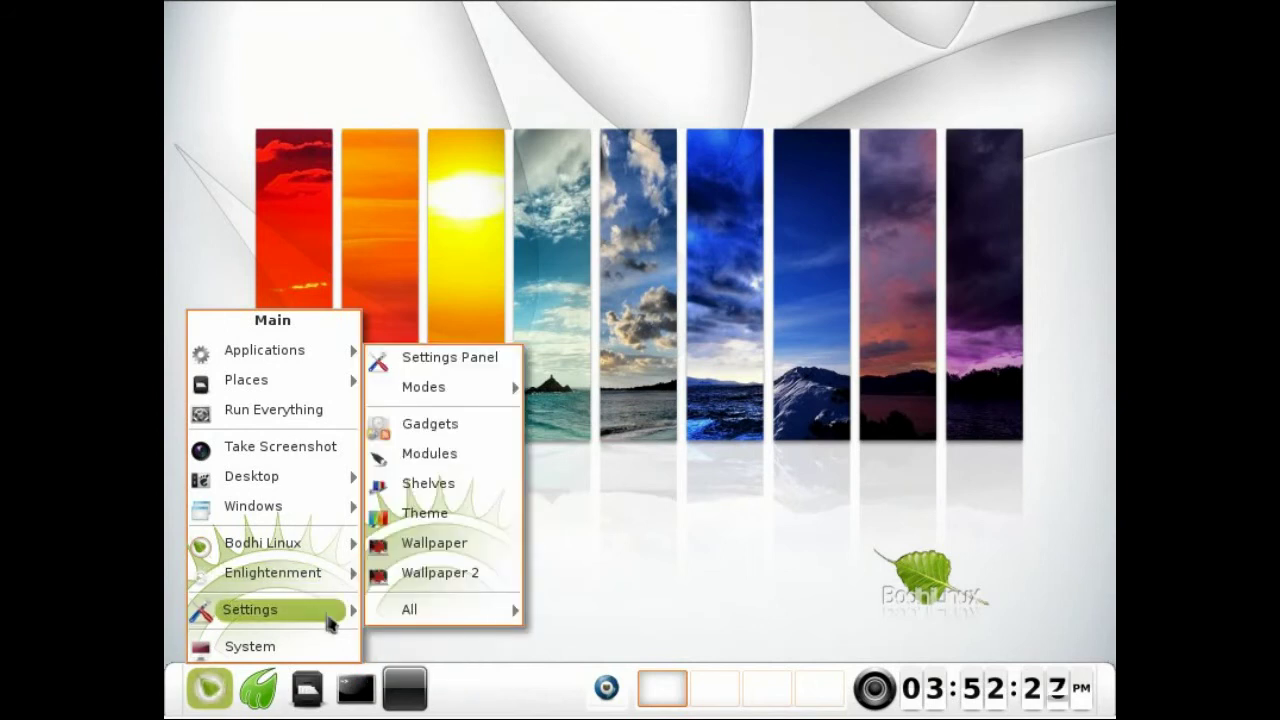
pyautogui.moveTo(405, 608)
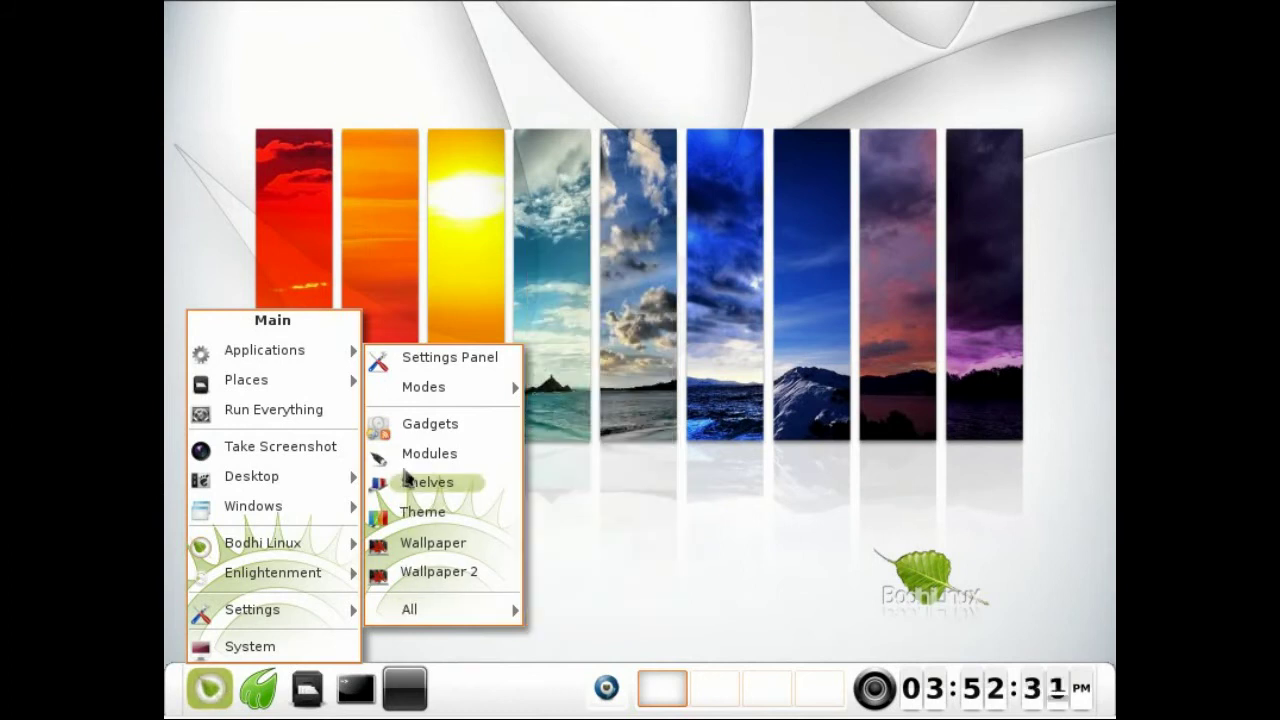
pyautogui.click(425, 368)
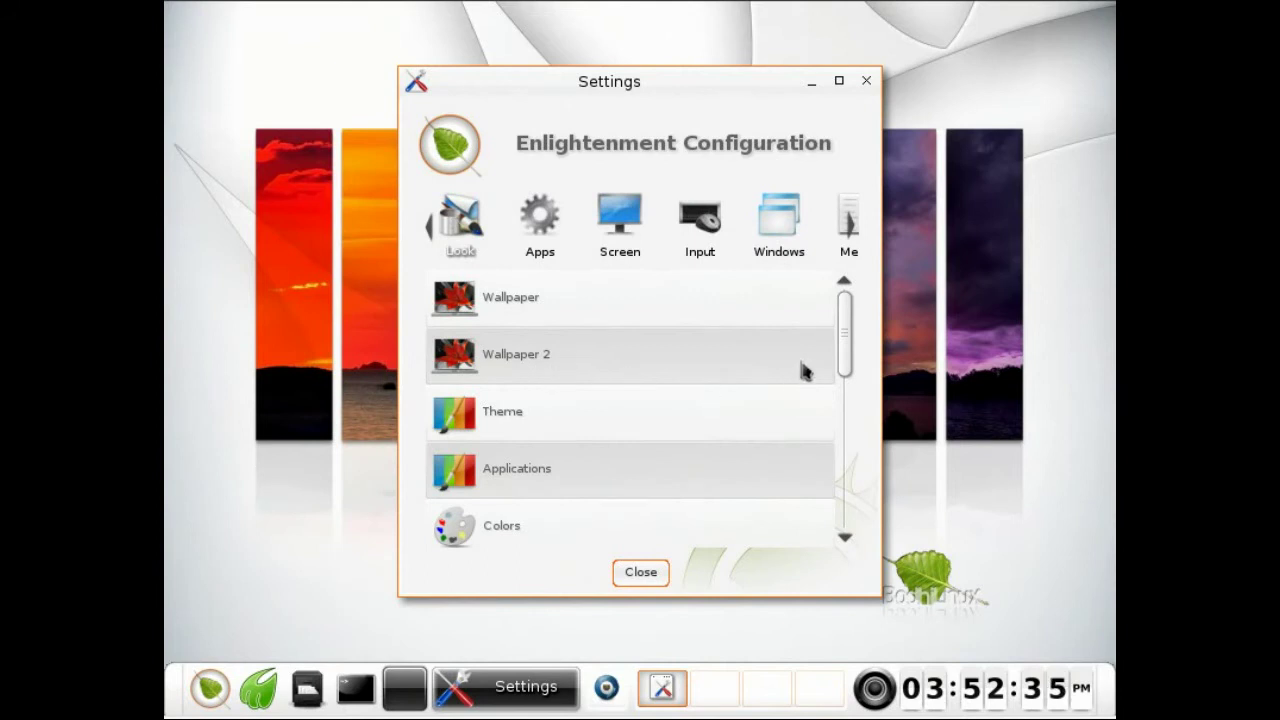
# - Review the Look, Apps, Screen, Input and Windows categories of the Enlightenment configuration, and close the settings
pyautogui.moveTo(843, 337); pyautogui.dragTo(862, 490)
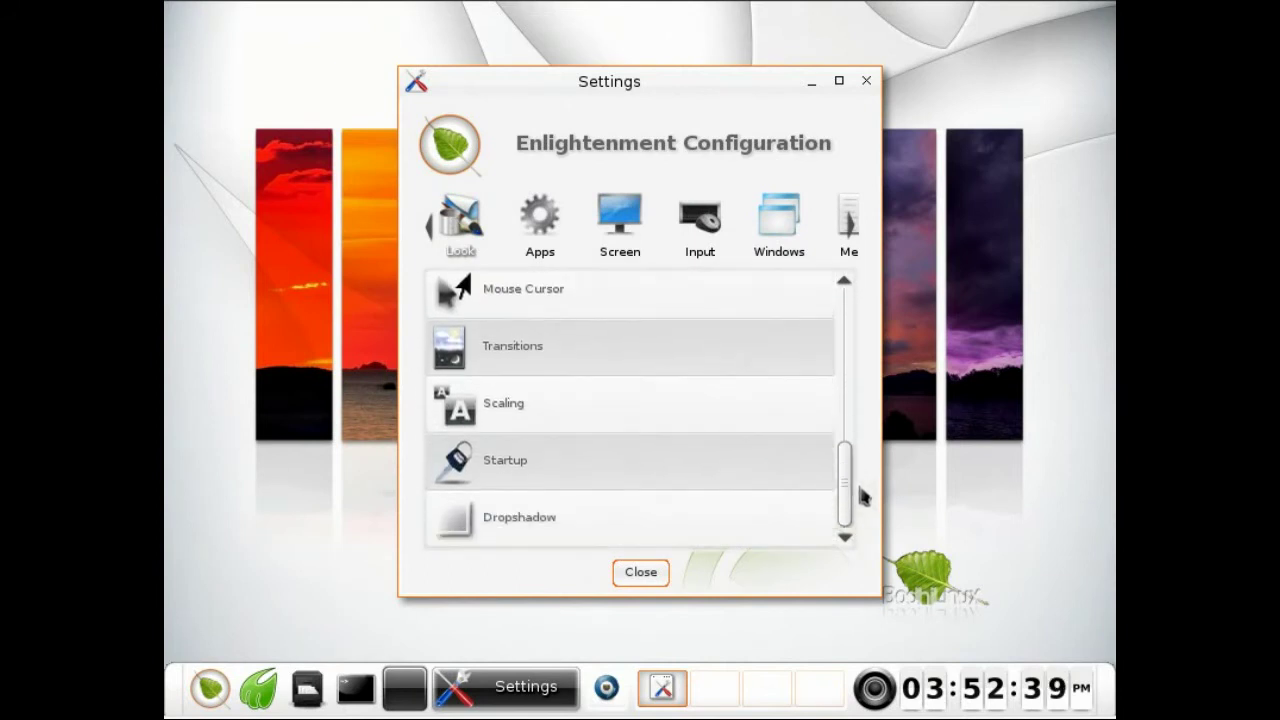
pyautogui.click(545, 230)
pyautogui.click(615, 230)
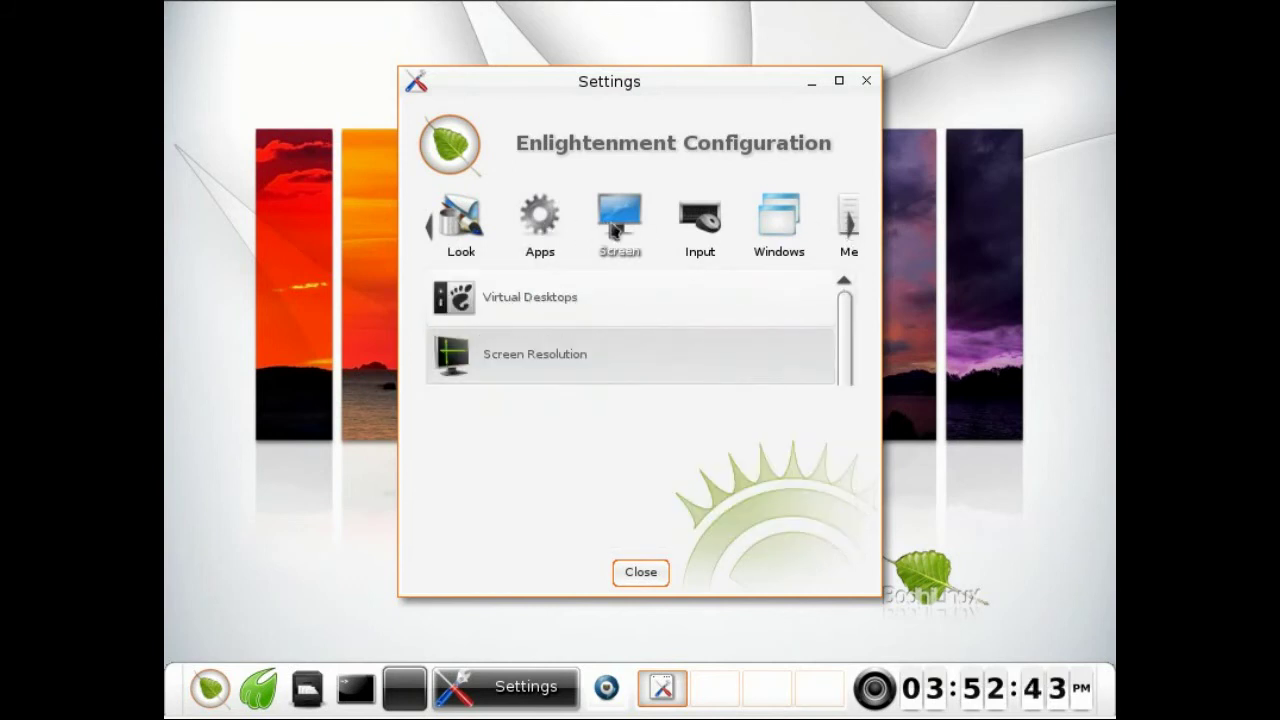
pyautogui.click(704, 226)
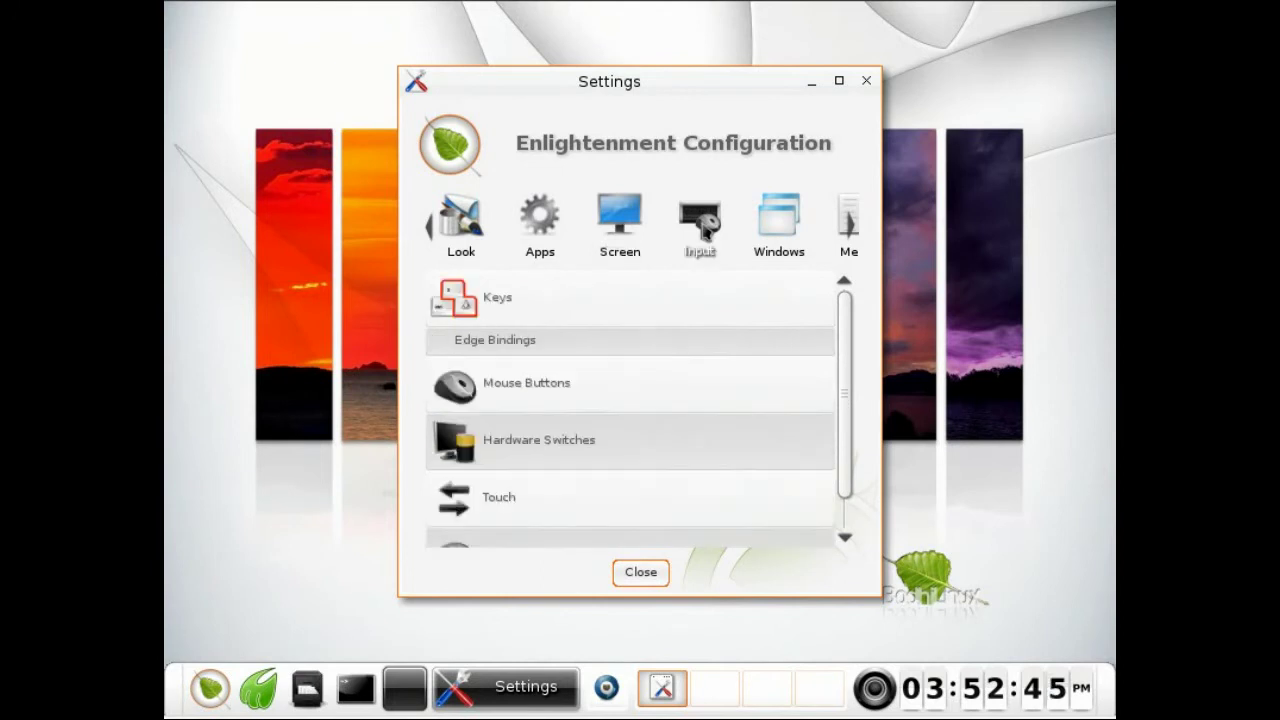
pyautogui.click(763, 230)
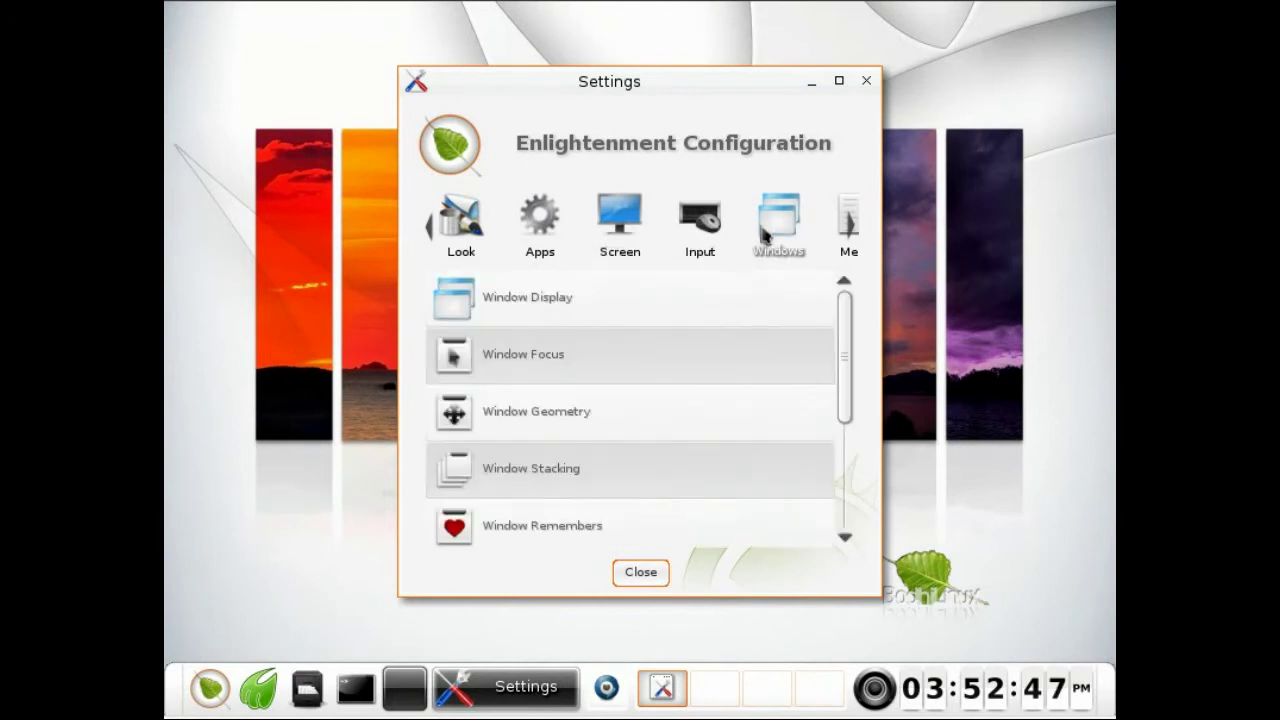
pyautogui.click(644, 576)
# - View the About information for Enlightenment and close it
pyautogui.click(210, 688)
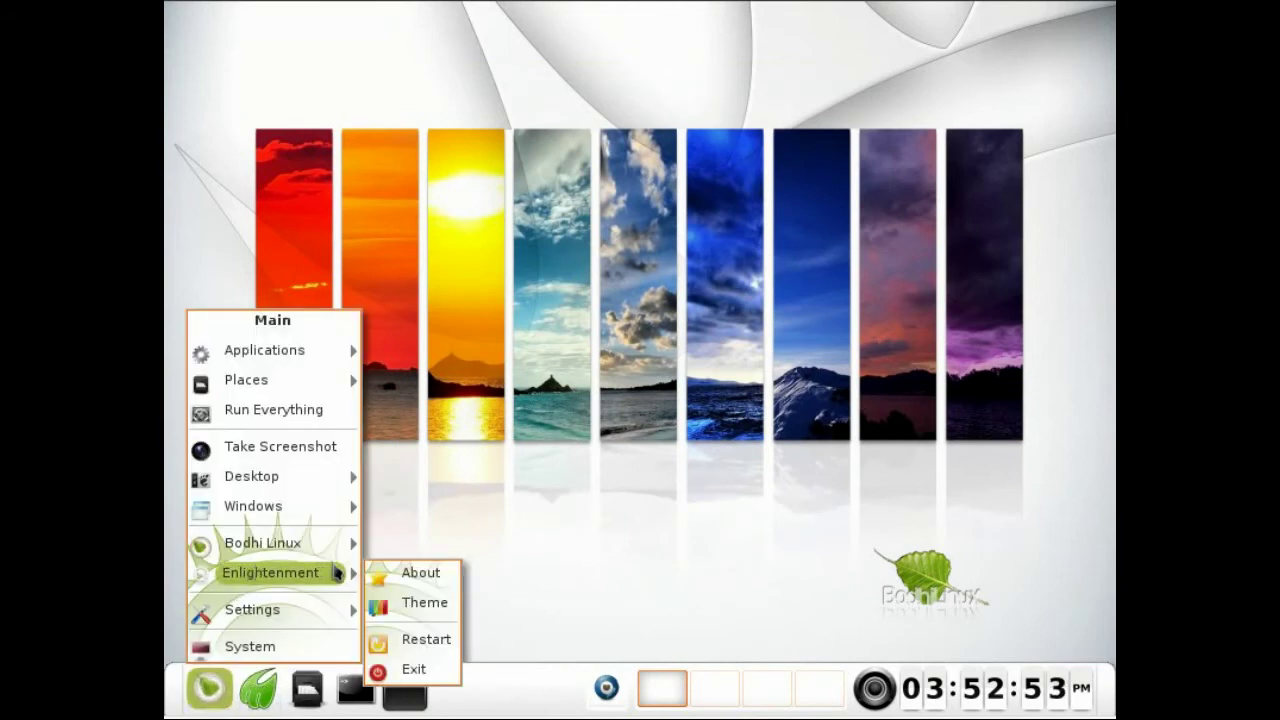
pyautogui.click(386, 578)
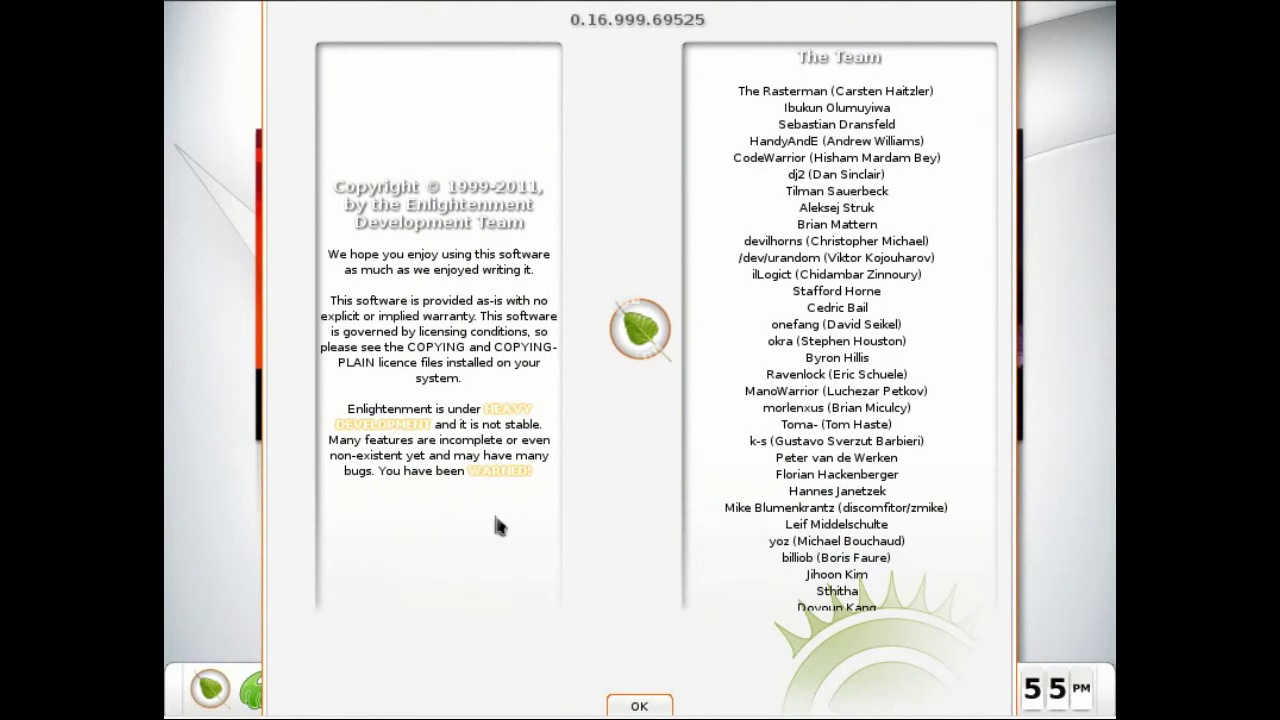
pyautogui.click(640, 707)
# - Examine the System, Preferences, Extensions, Launcher, Settings and Advanced categories in the full list of settings
pyautogui.click(212, 686)
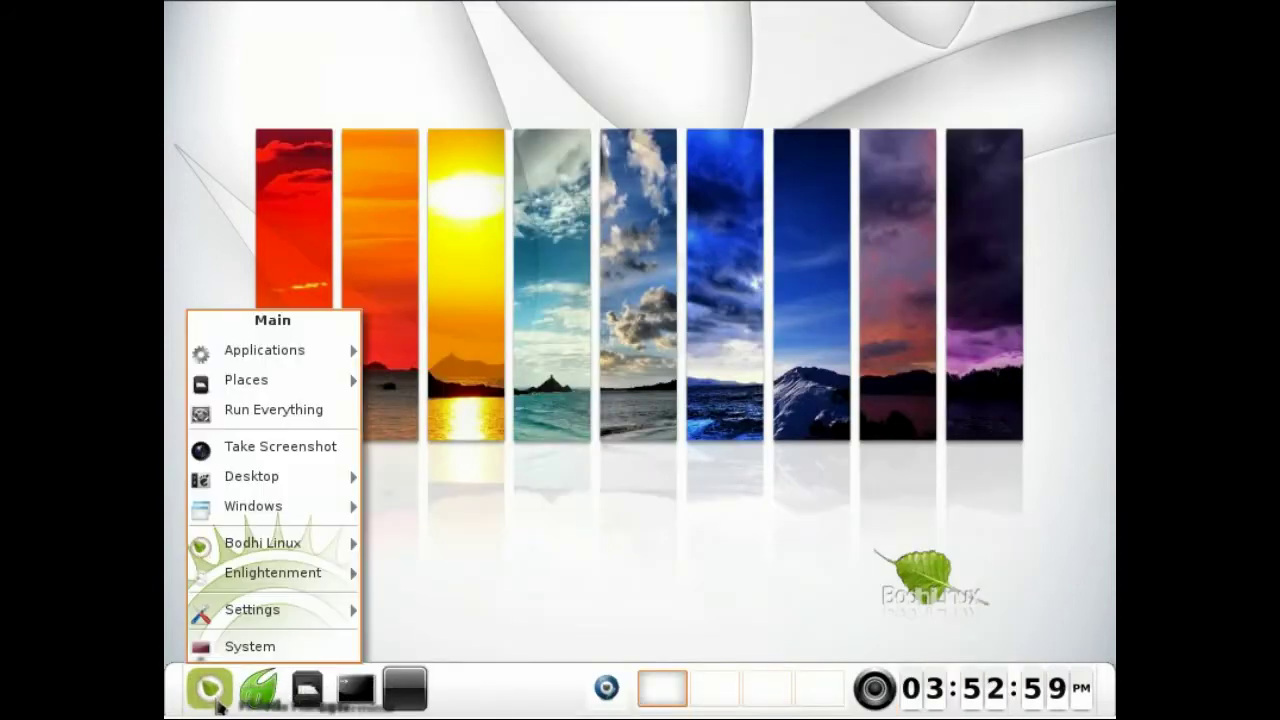
pyautogui.moveTo(252, 609)
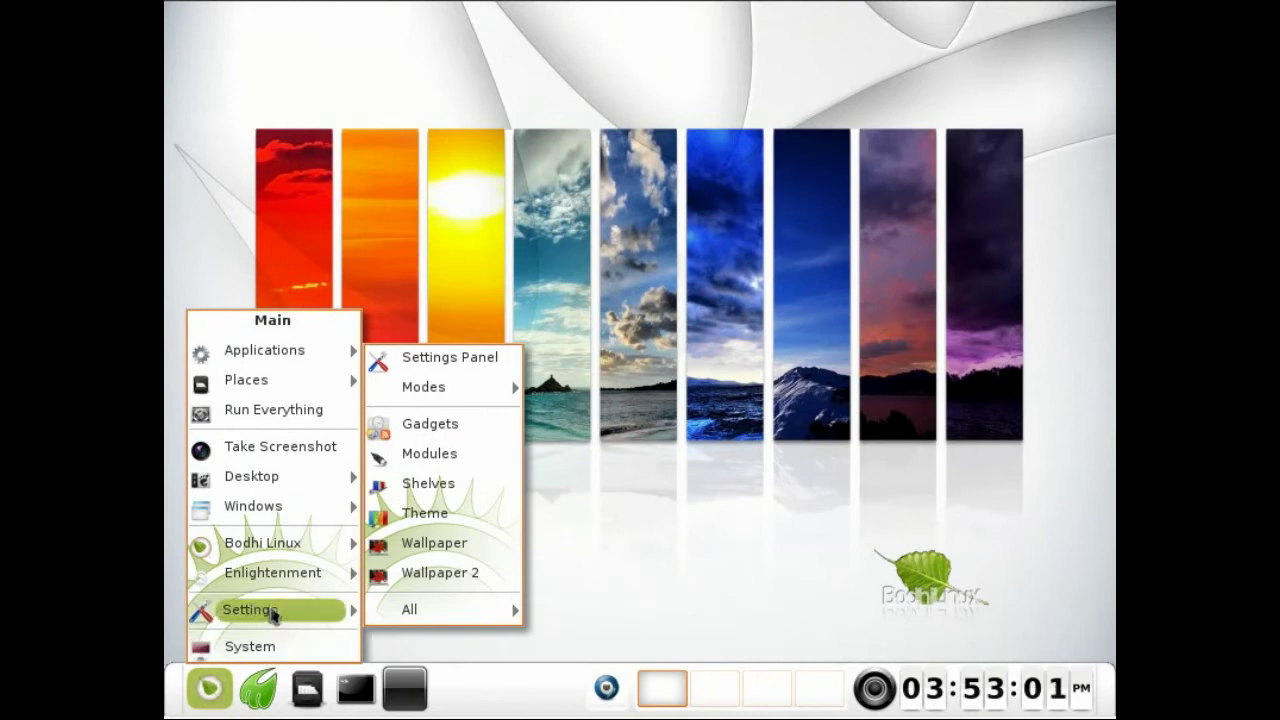
pyautogui.moveTo(410, 610)
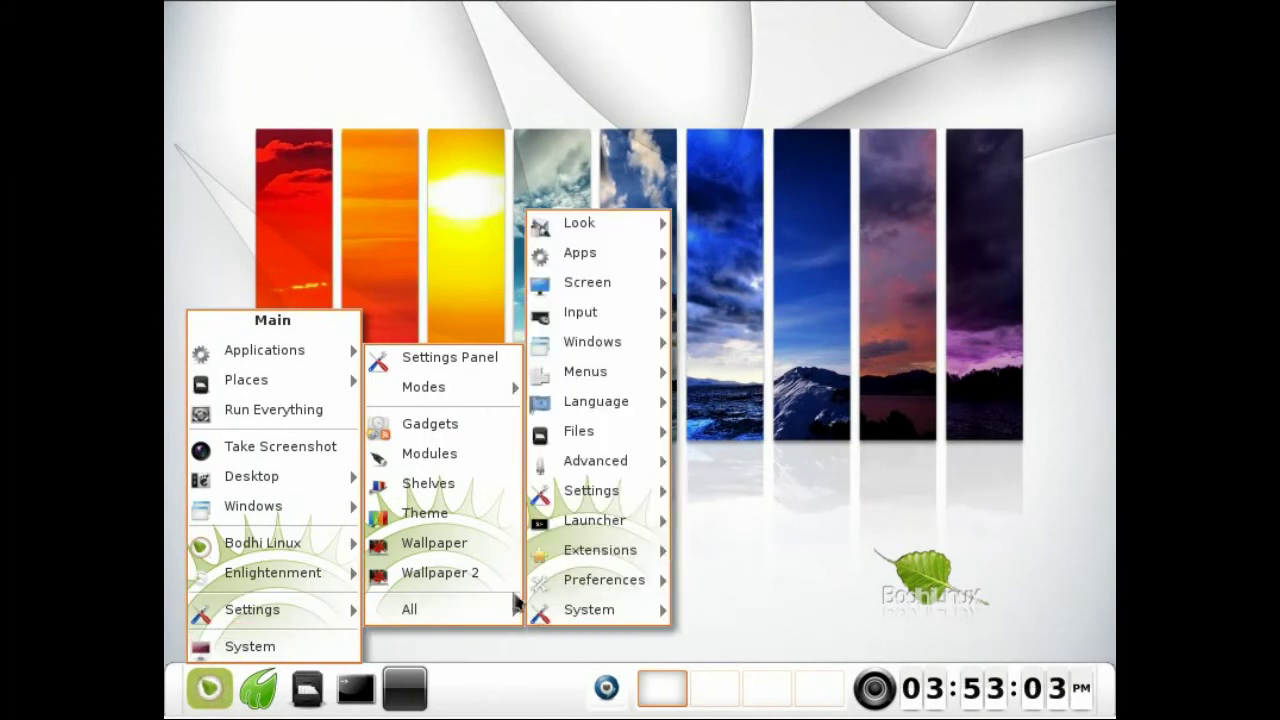
pyautogui.moveTo(558, 610)
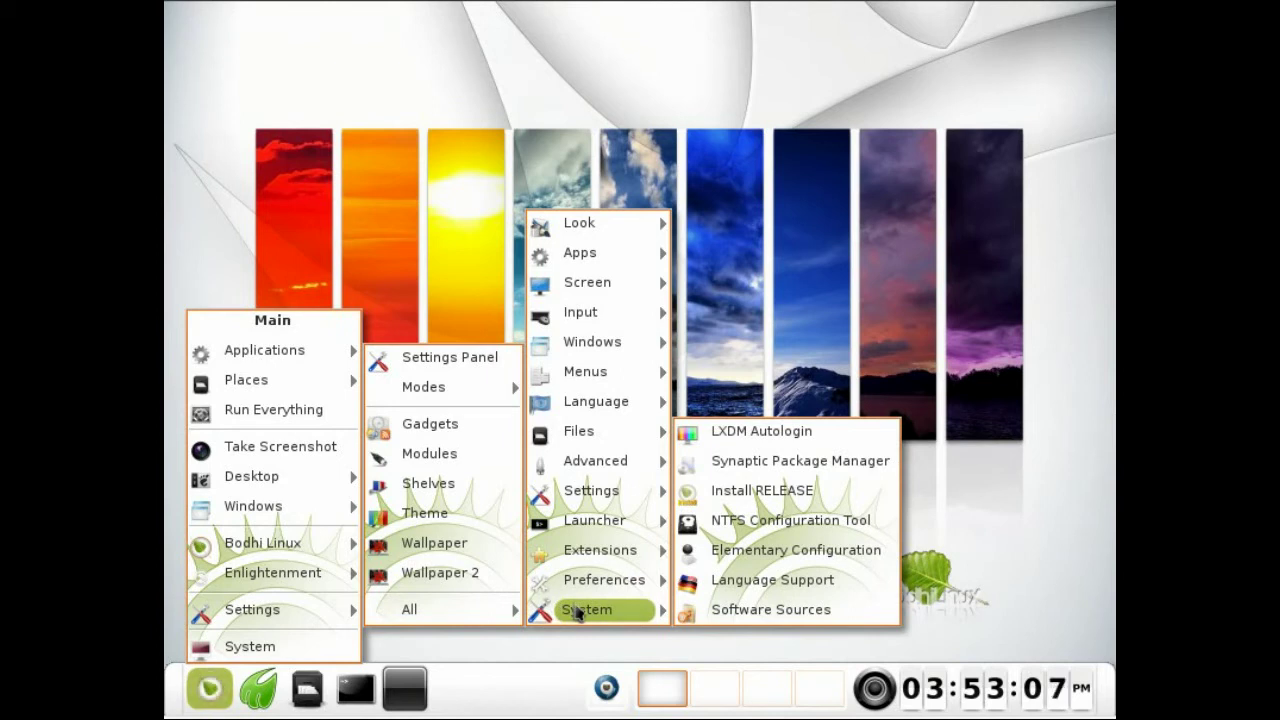
pyautogui.moveTo(585, 586)
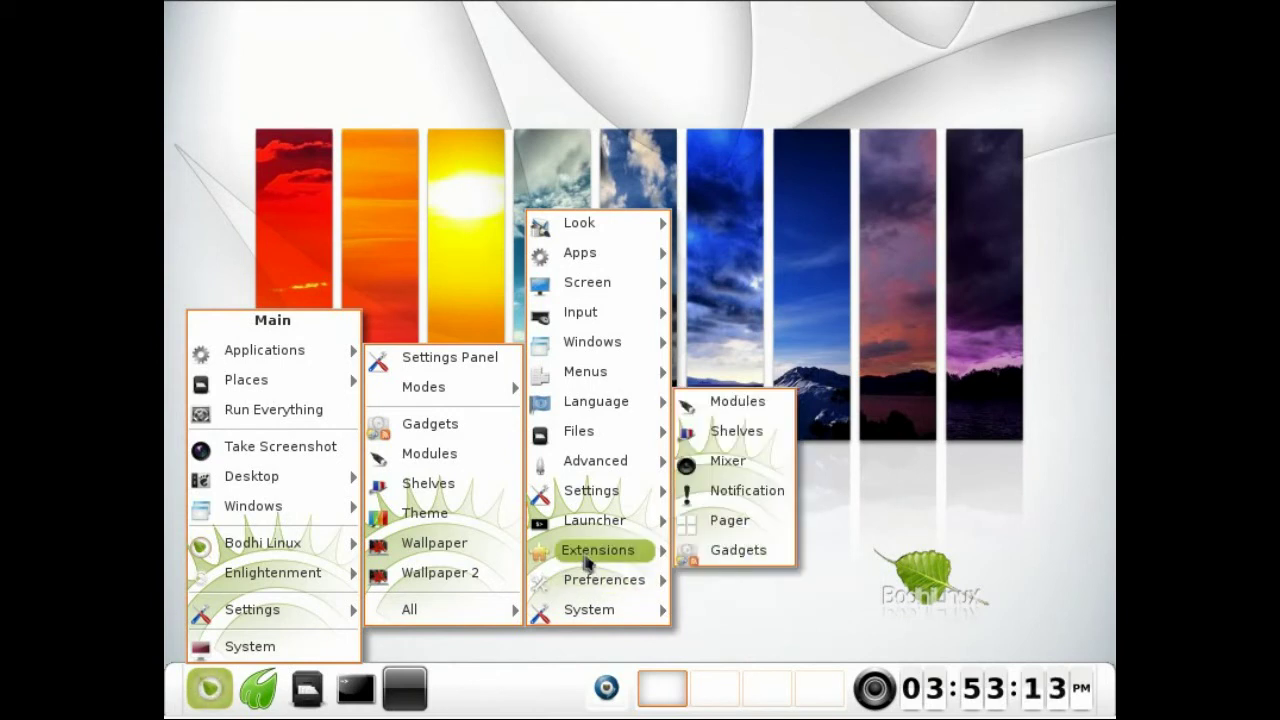
pyautogui.moveTo(593, 535)
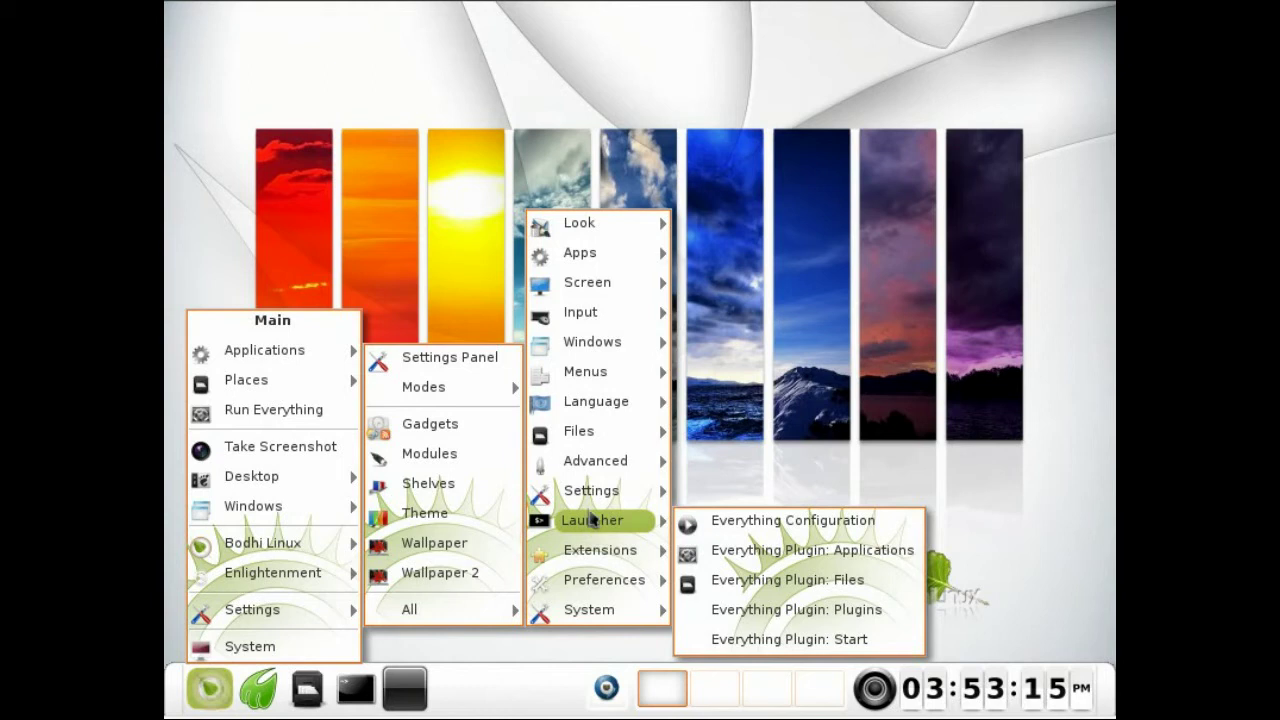
pyautogui.moveTo(593, 500)
pyautogui.moveTo(594, 468)
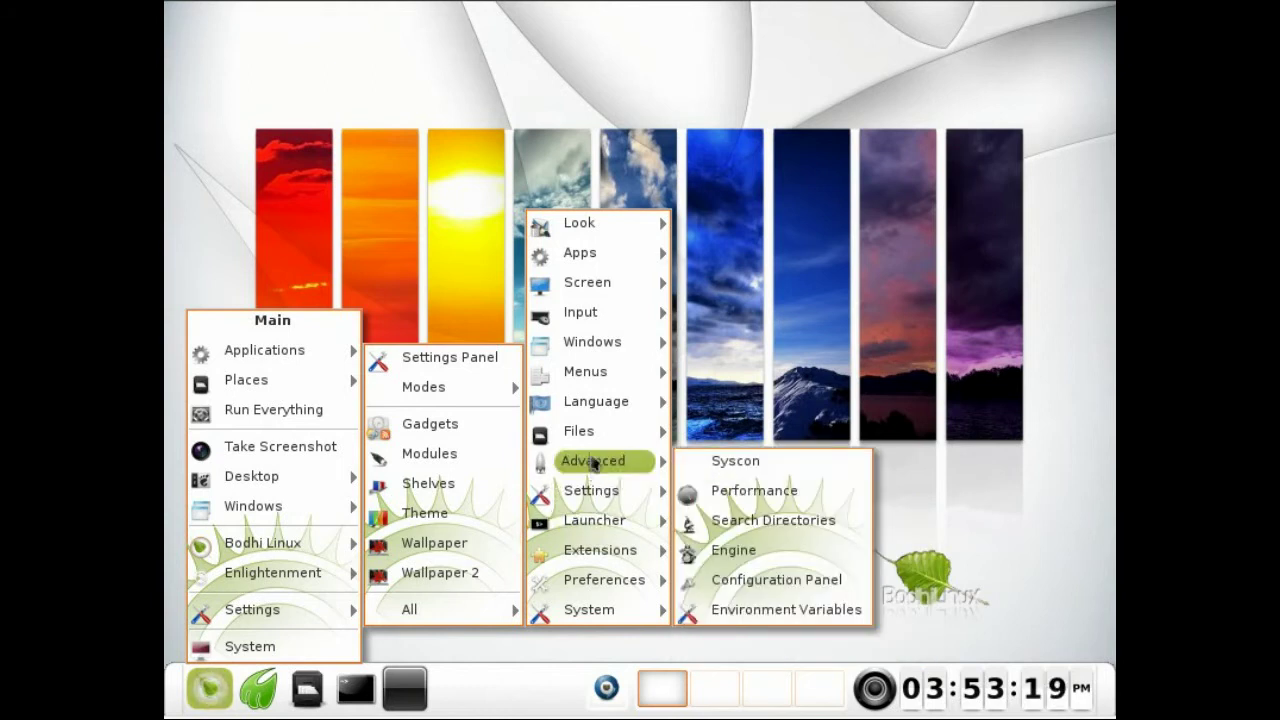
# - Look through the Files, Language, Menus, Windows, Input, Screen and Apps settings categories
pyautogui.moveTo(594, 440)
pyautogui.moveTo(595, 410)
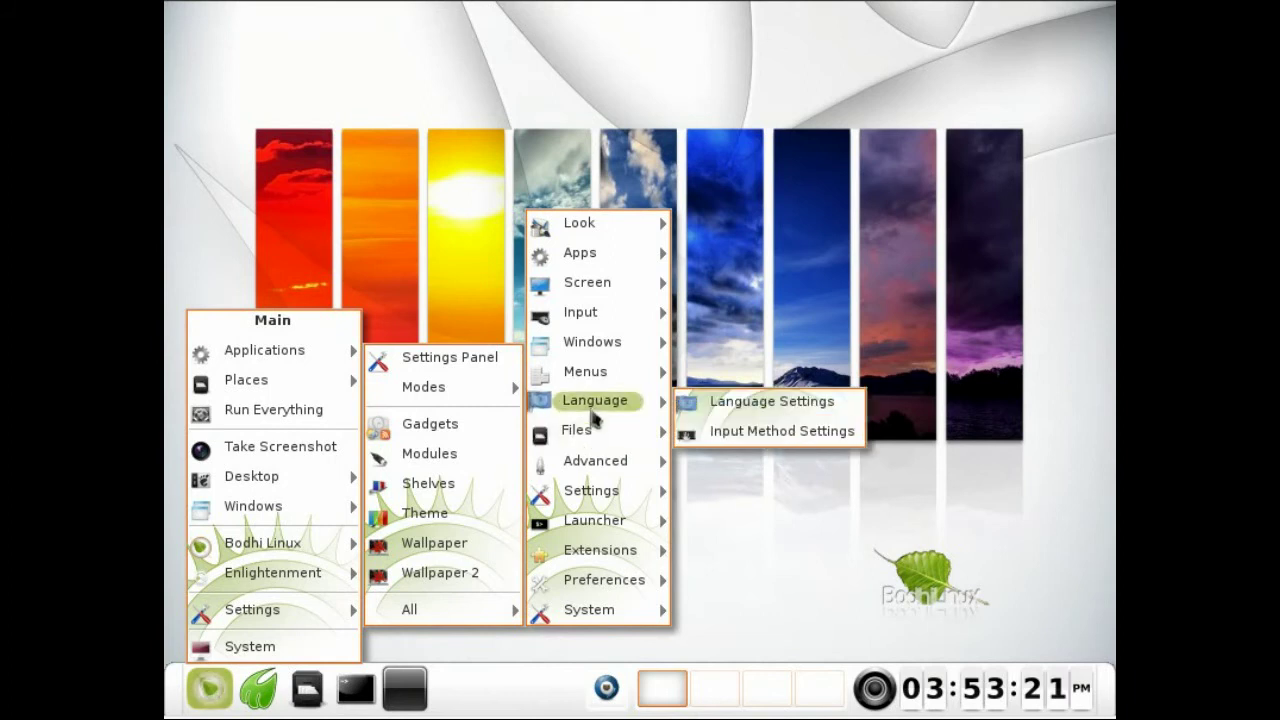
pyautogui.moveTo(597, 383)
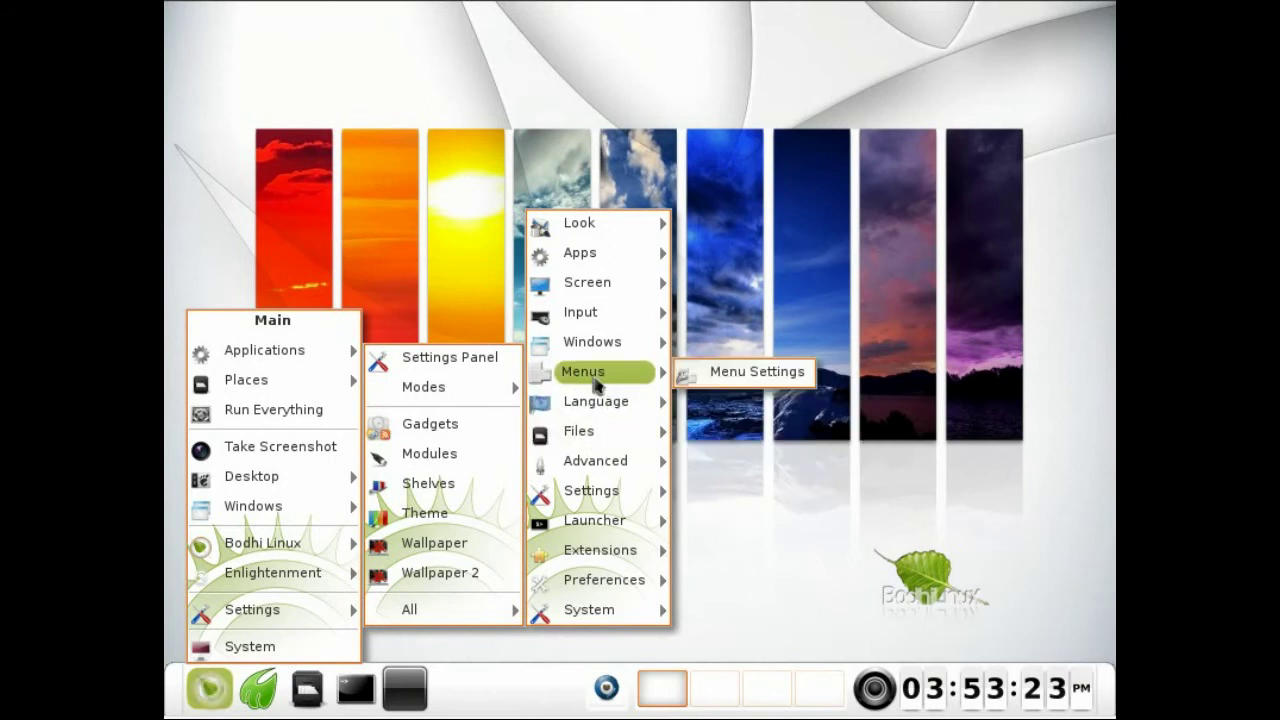
pyautogui.moveTo(600, 352)
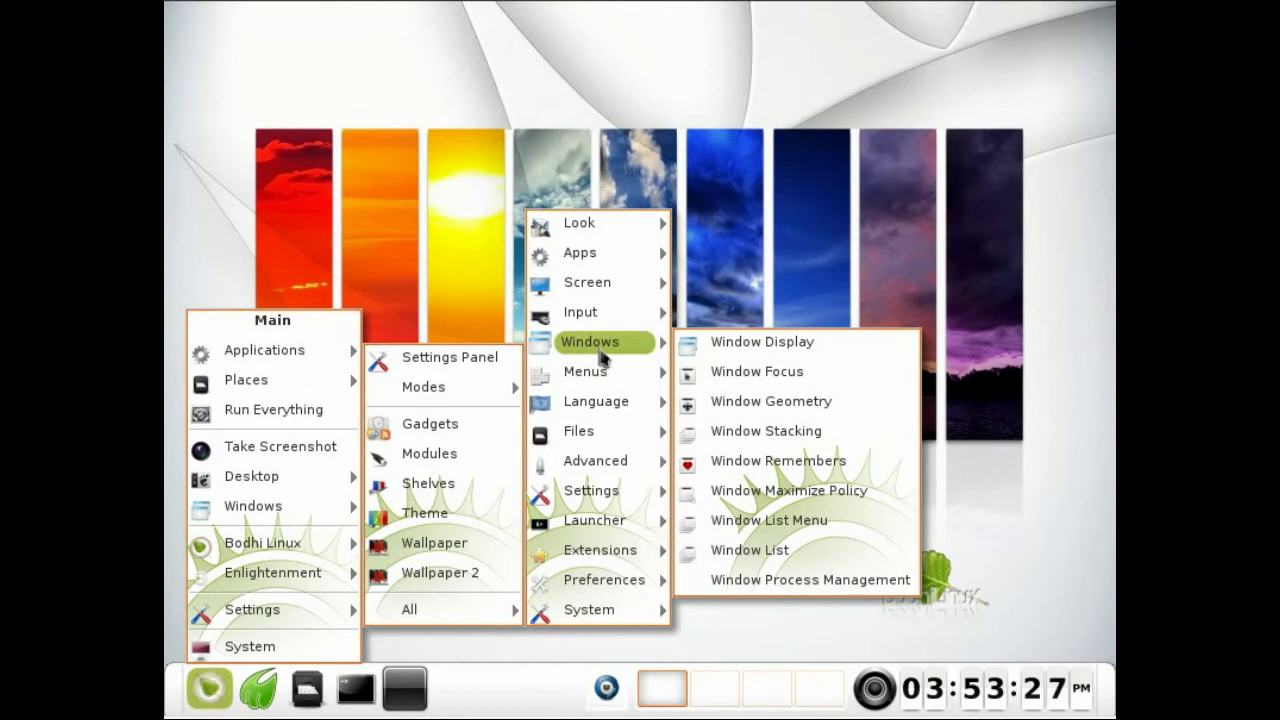
pyautogui.moveTo(603, 325)
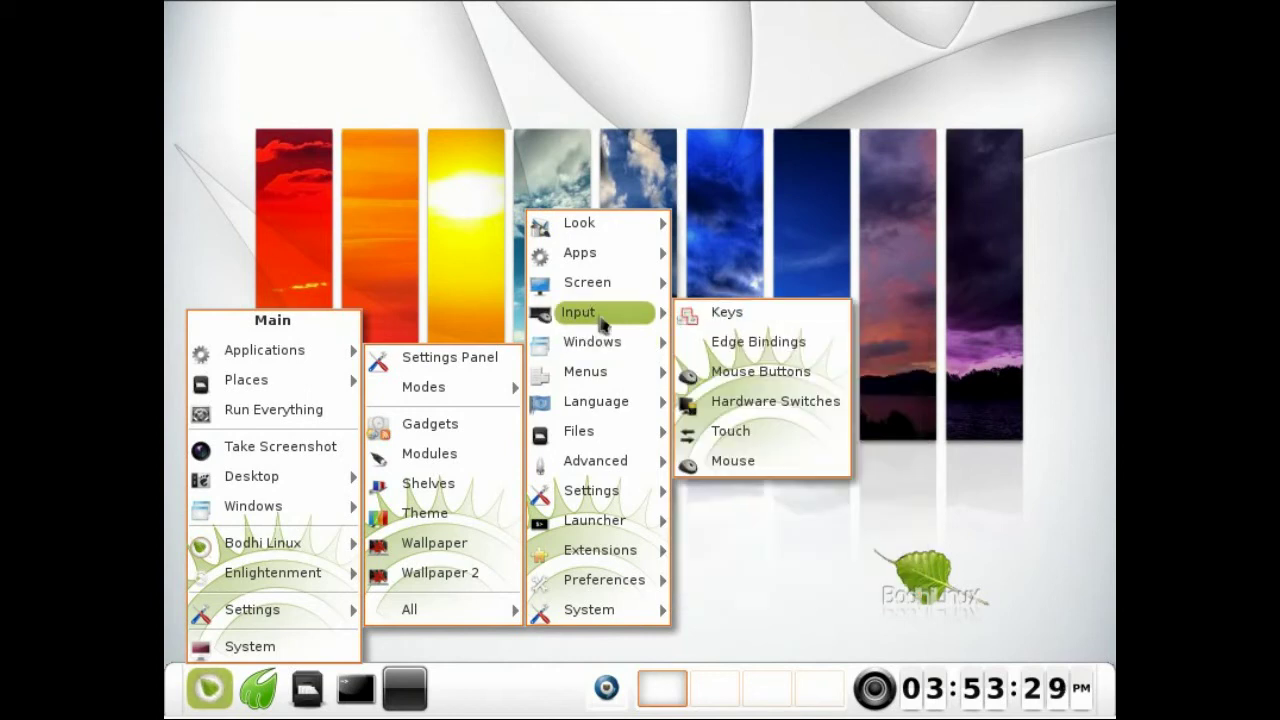
pyautogui.moveTo(593, 291)
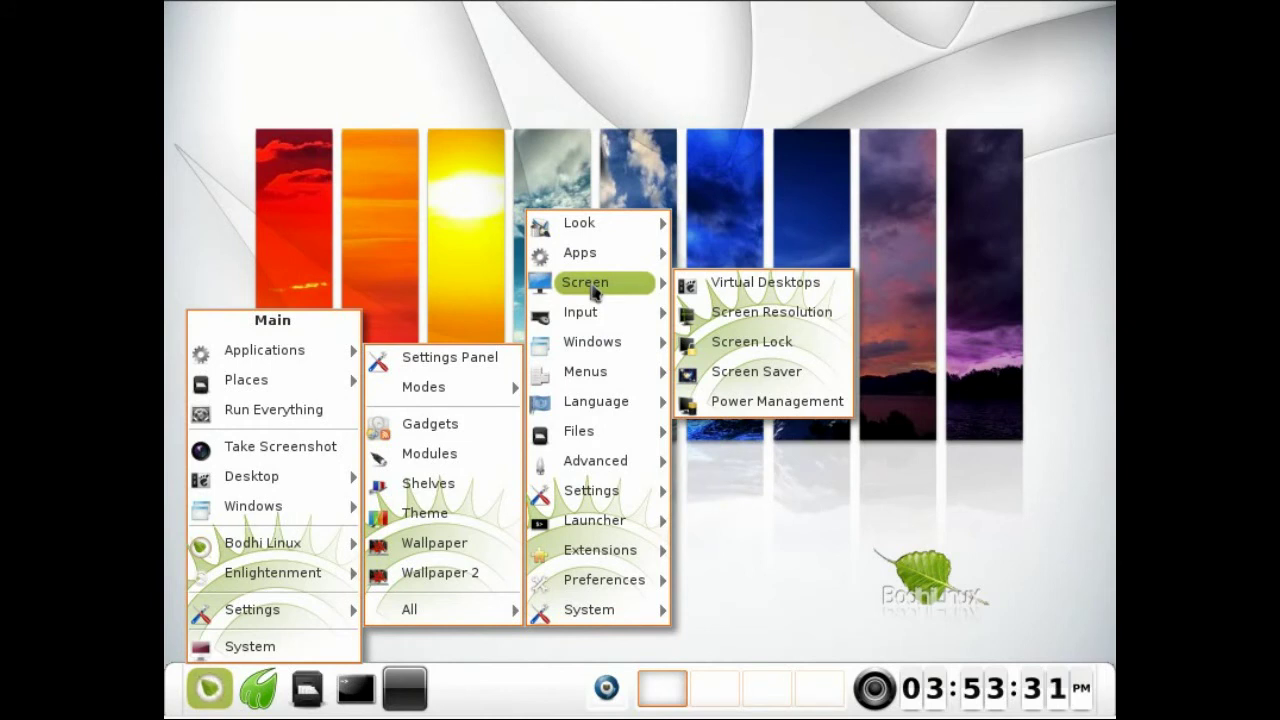
pyautogui.moveTo(589, 261)
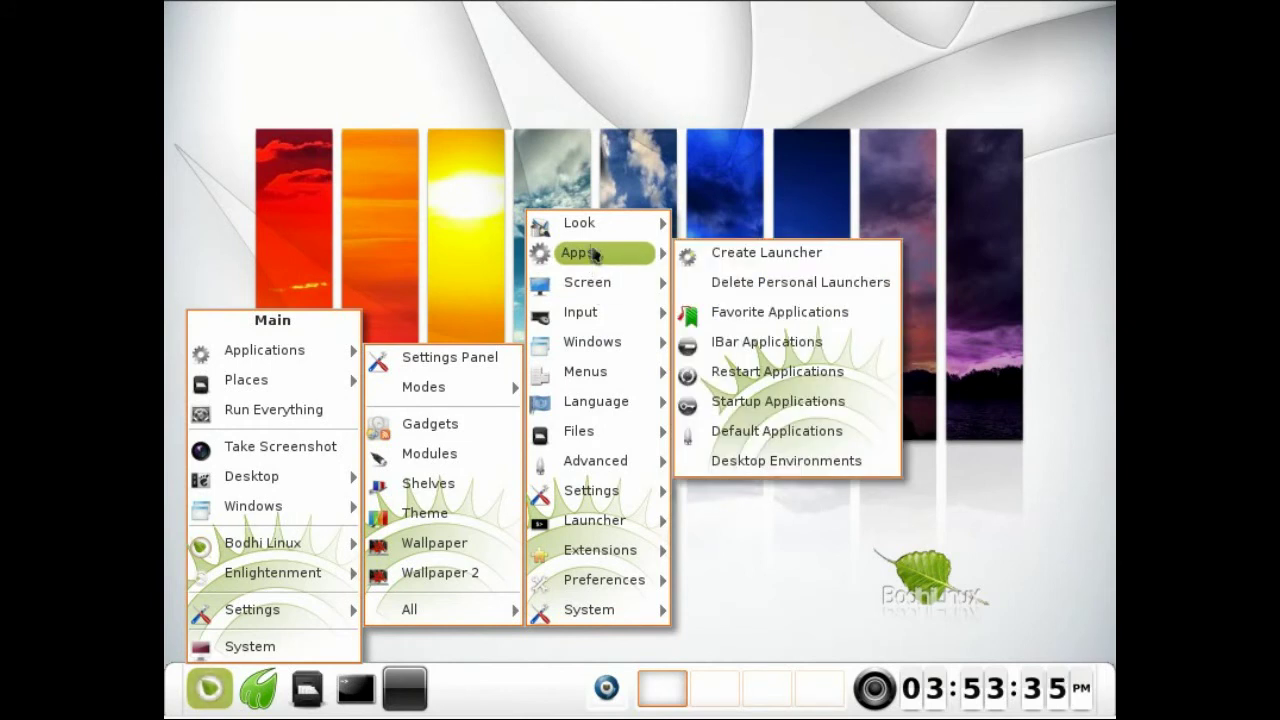
# - Preview the A-Angelic2, Blue-Angel, Bodhi_detourious-dark, Bodhi_detourious and default themes in the Theme Selector, and close it without applying any
pyautogui.moveTo(595, 238)
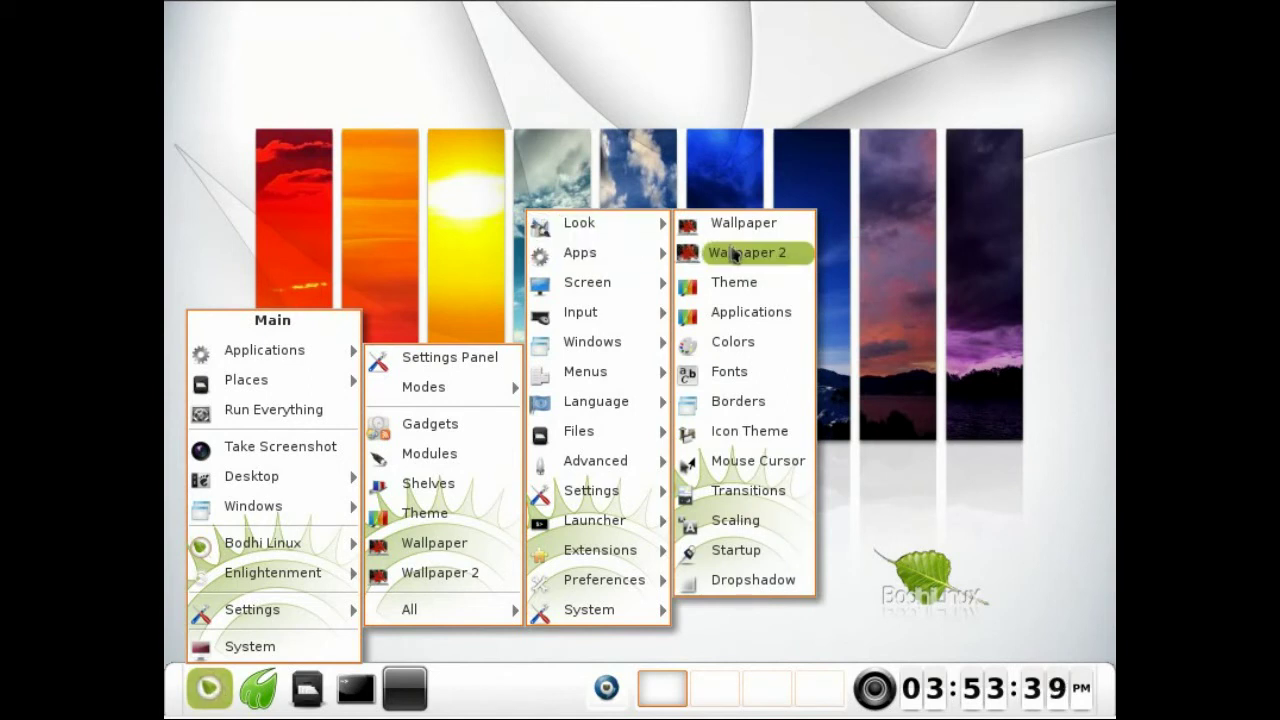
pyautogui.click(735, 285)
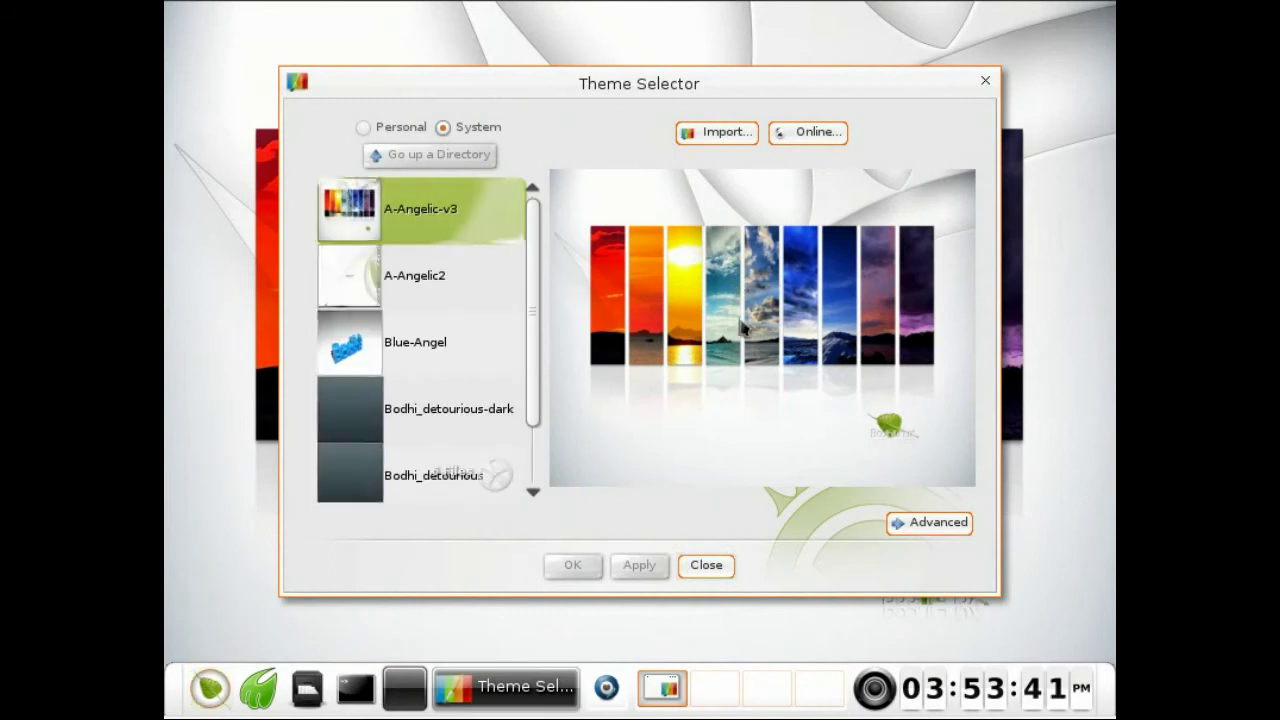
pyautogui.click(490, 276)
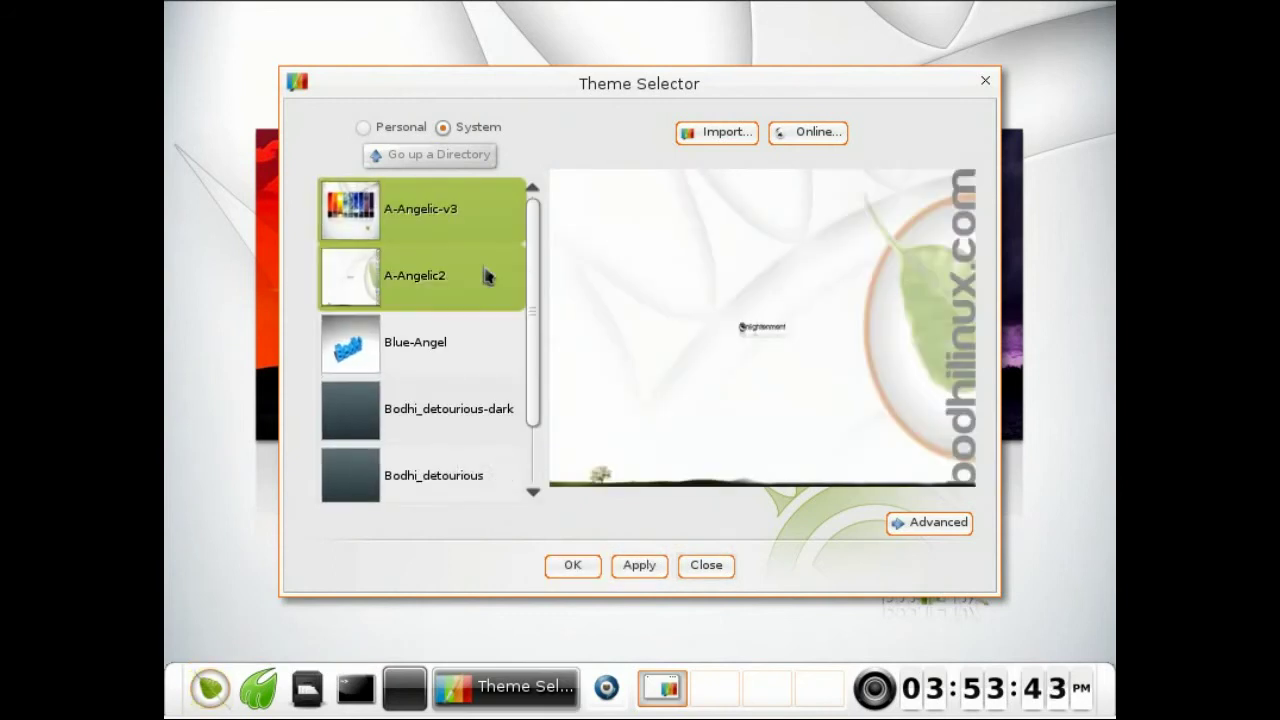
pyautogui.click(465, 342)
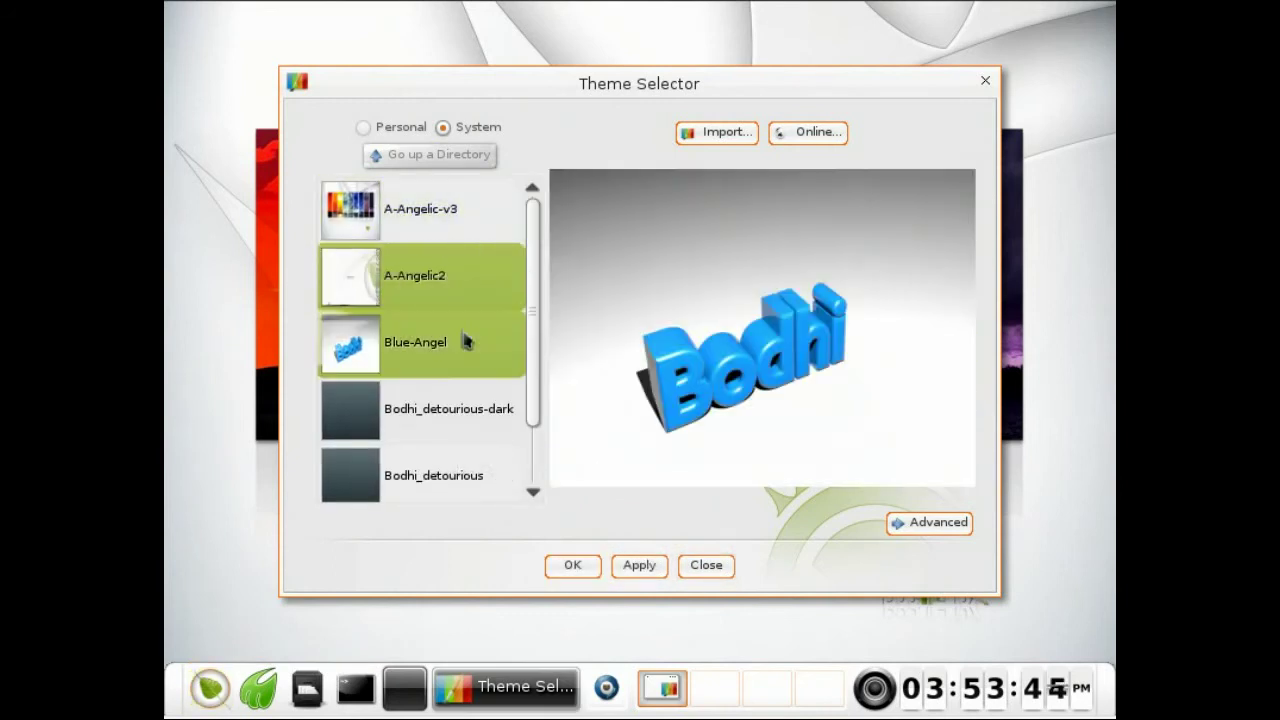
pyautogui.click(456, 416)
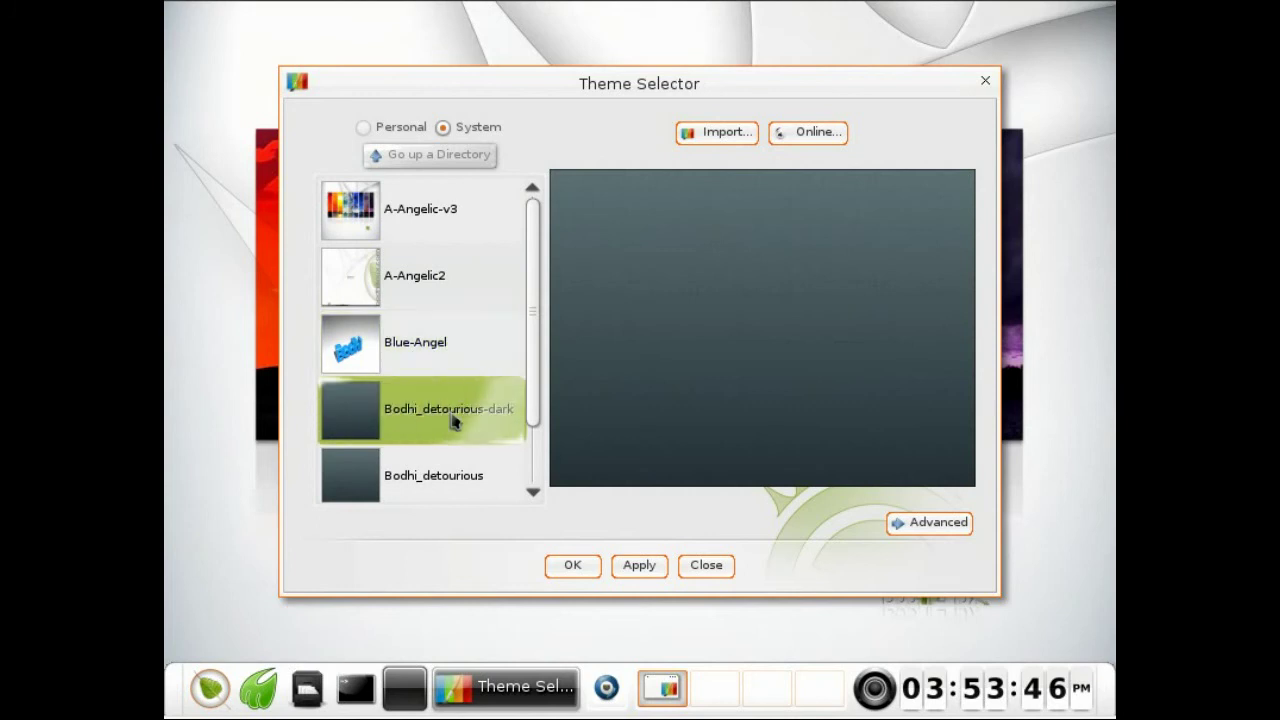
pyautogui.click(452, 481)
pyautogui.moveTo(537, 417); pyautogui.dragTo(536, 472)
pyautogui.click(491, 471)
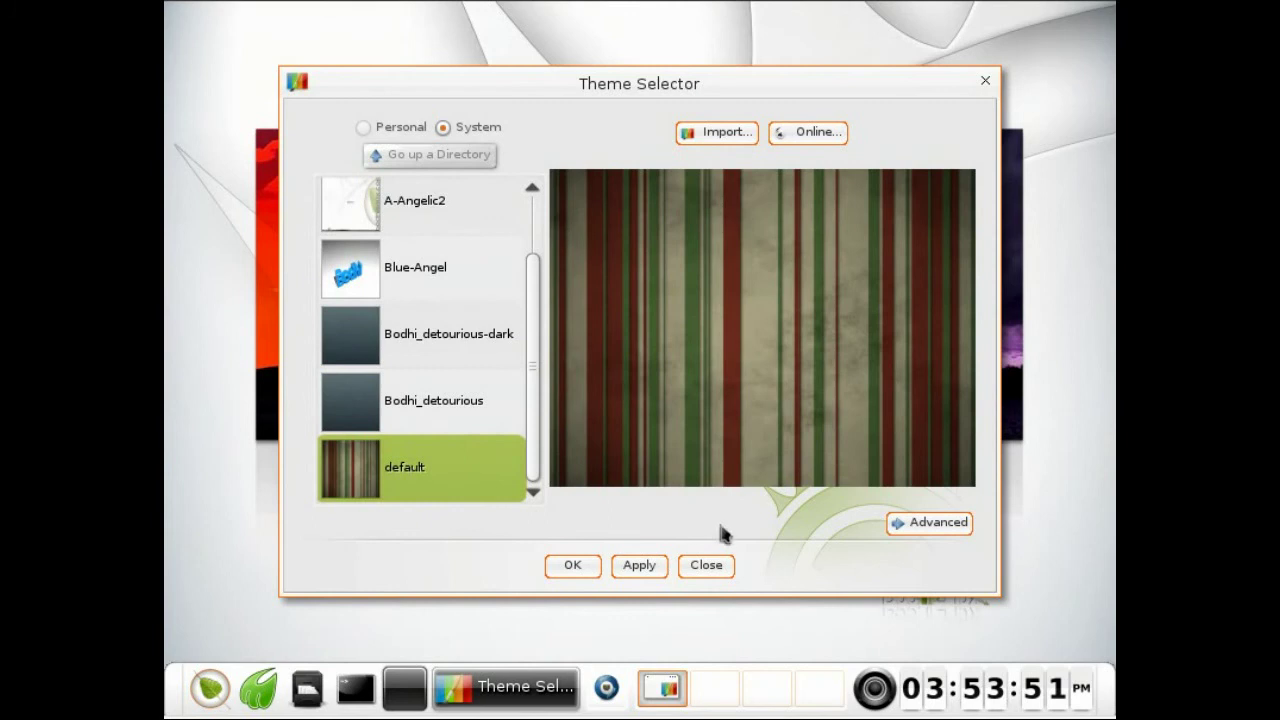
pyautogui.click(712, 566)
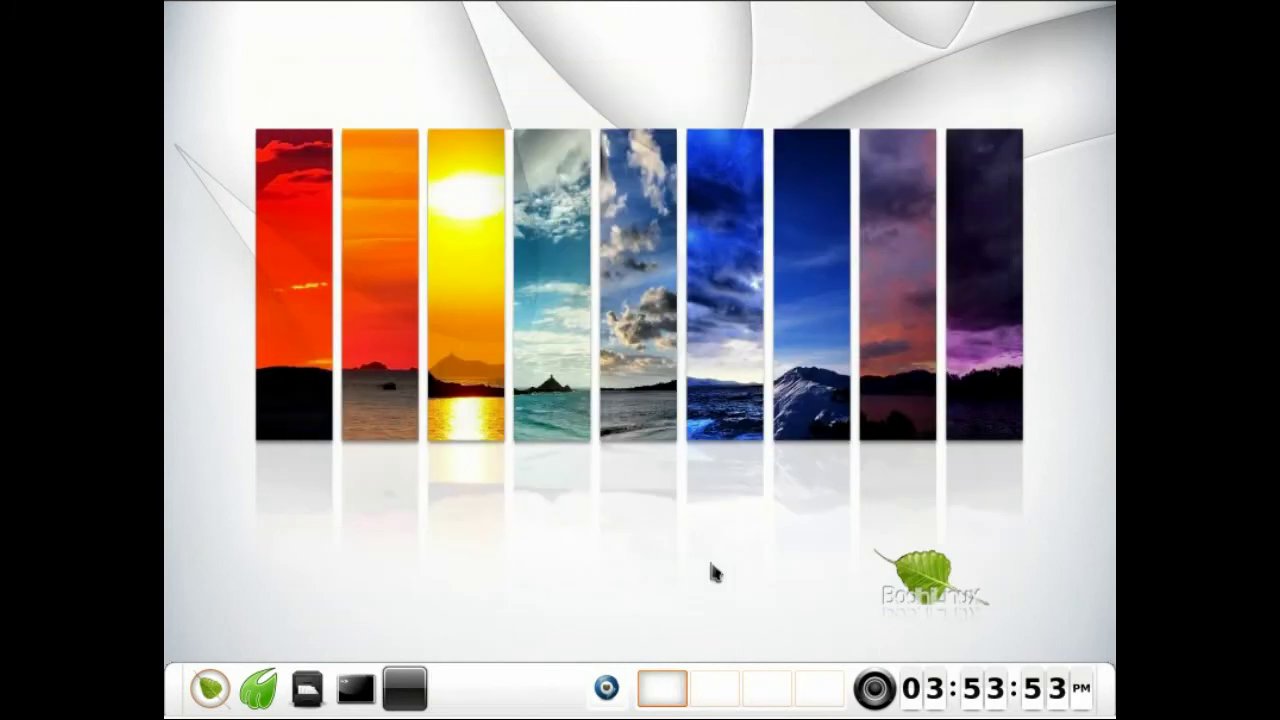
# - Review the Wallpaper Settings from the Look category and close them without changes
pyautogui.click(210, 688)
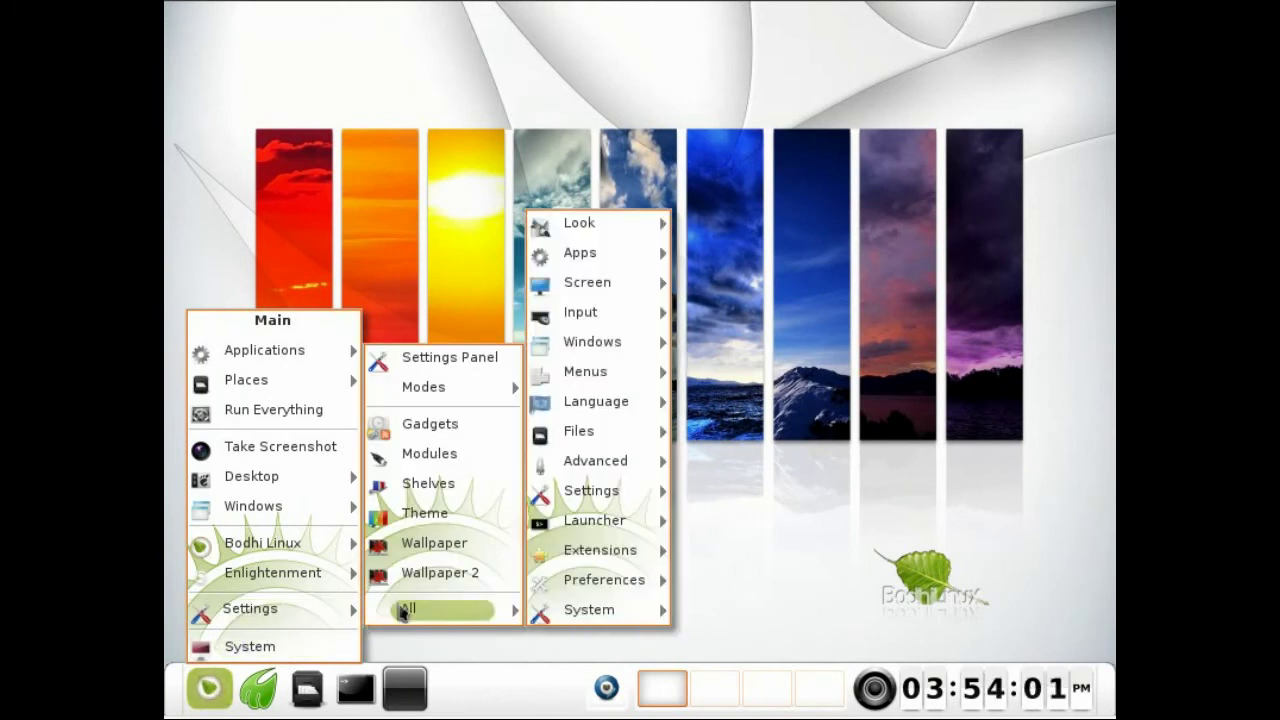
pyautogui.moveTo(634, 220)
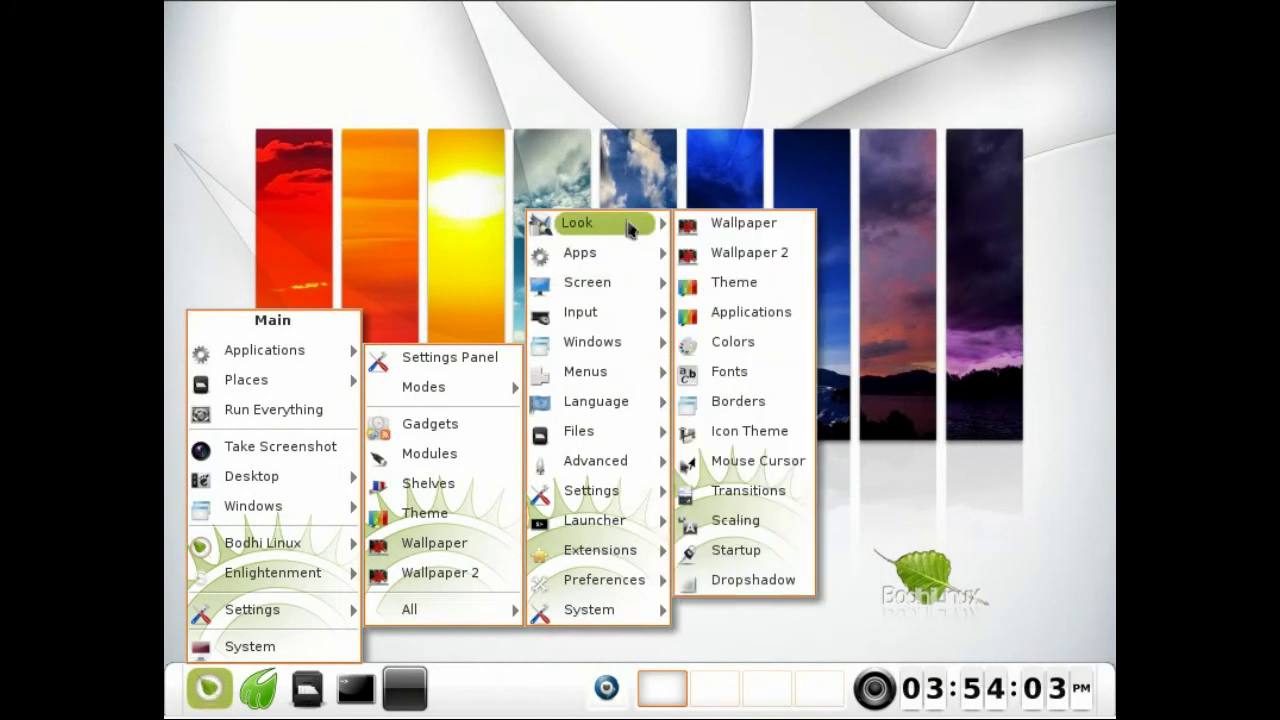
pyautogui.click(741, 224)
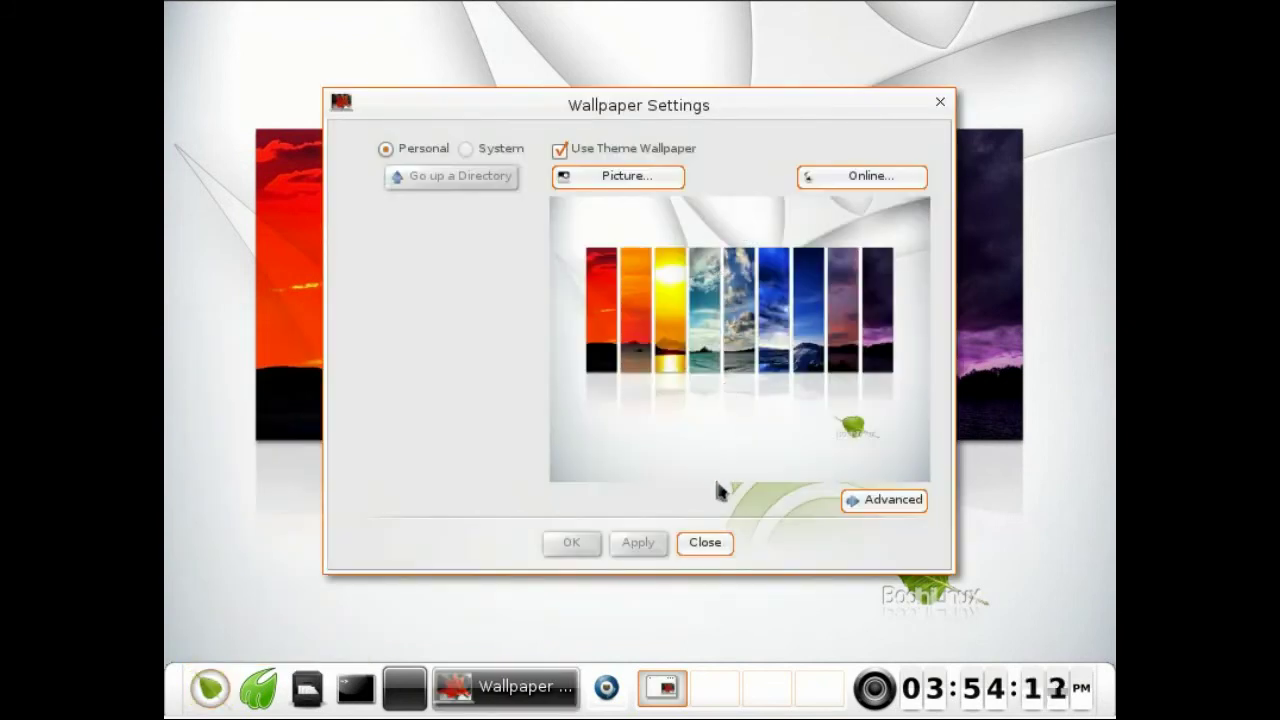
pyautogui.click(705, 543)
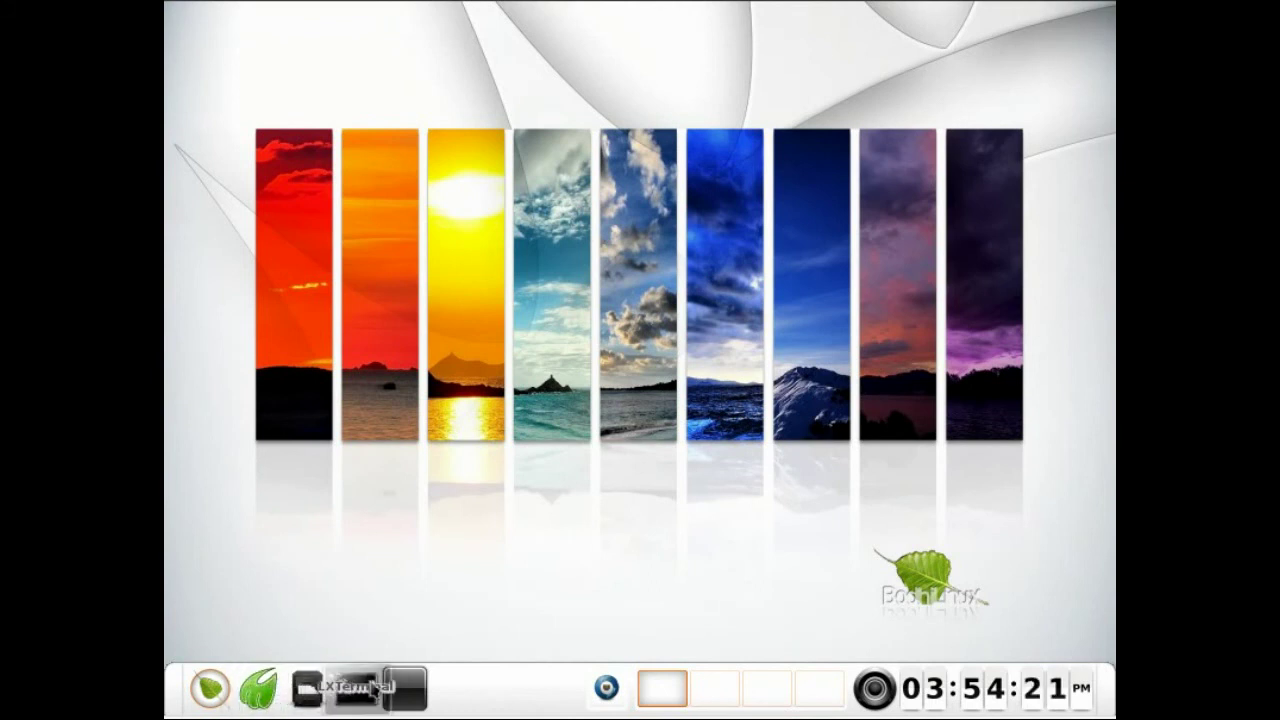
# - View the network connection options and the clock's calendar, closing each one
pyautogui.click(607, 689)
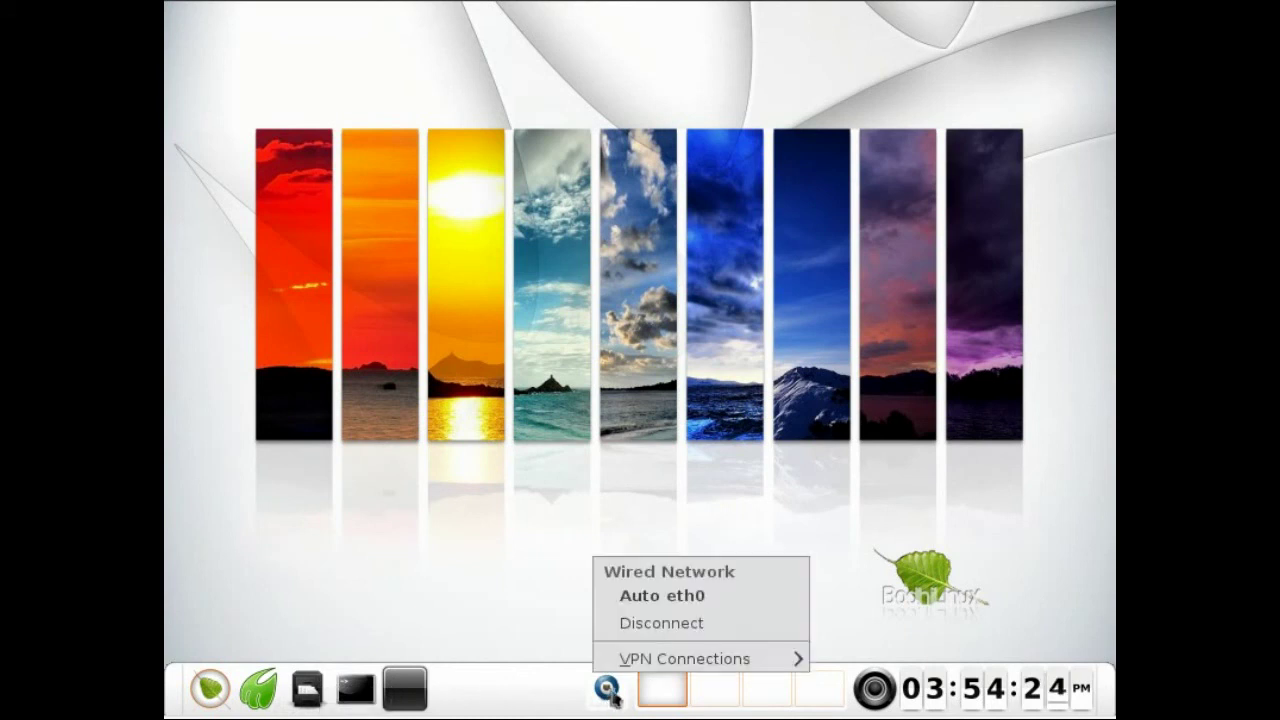
pyautogui.click(608, 689)
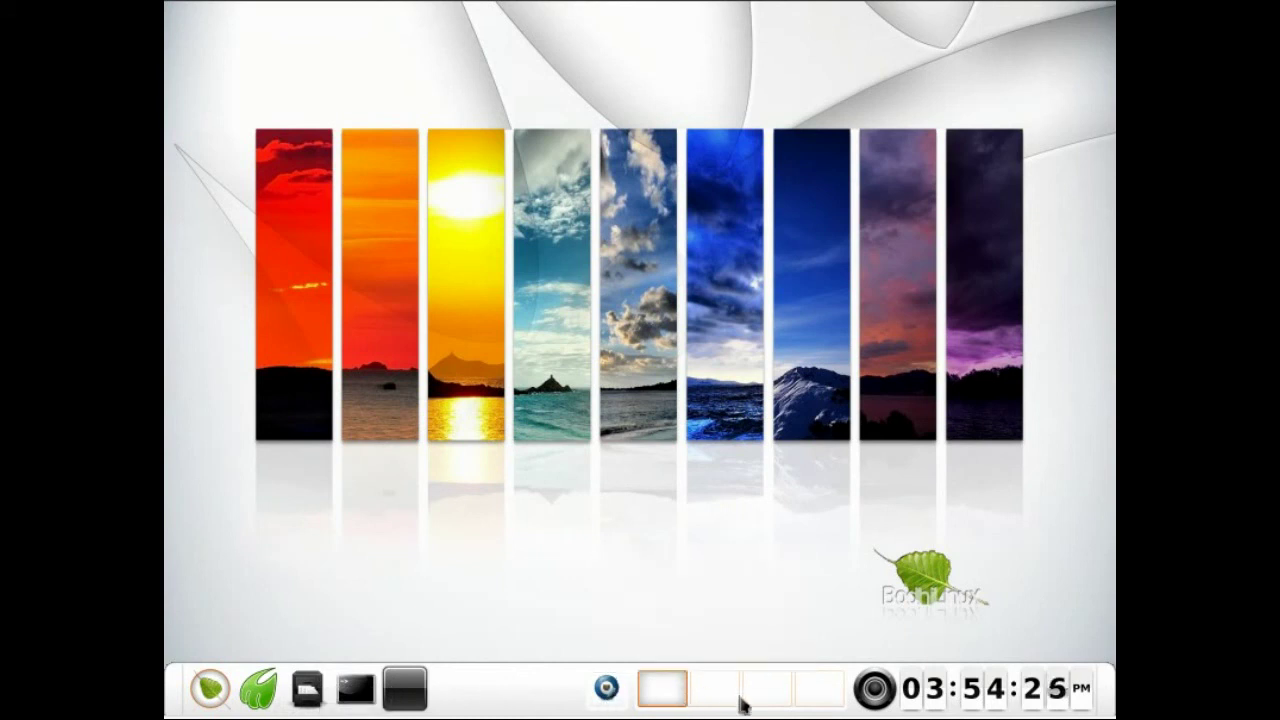
pyautogui.click(955, 692)
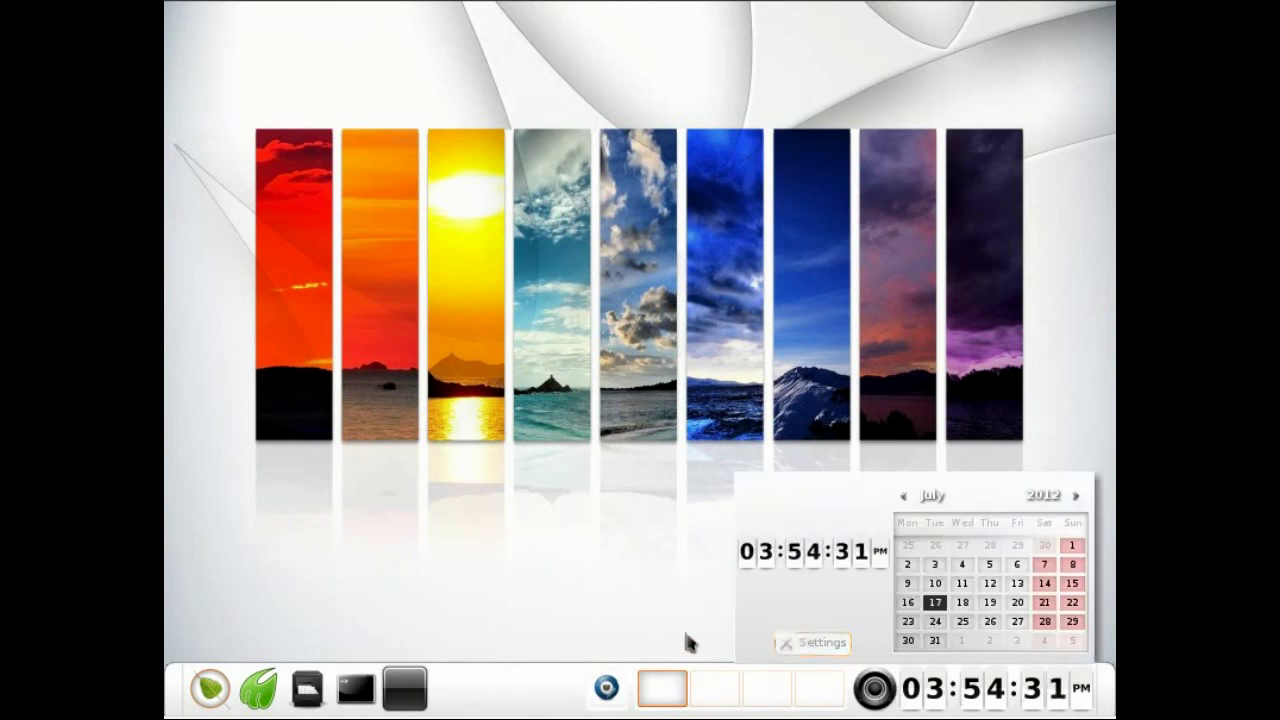
pyautogui.click(649, 578)
pyautogui.click(578, 548)
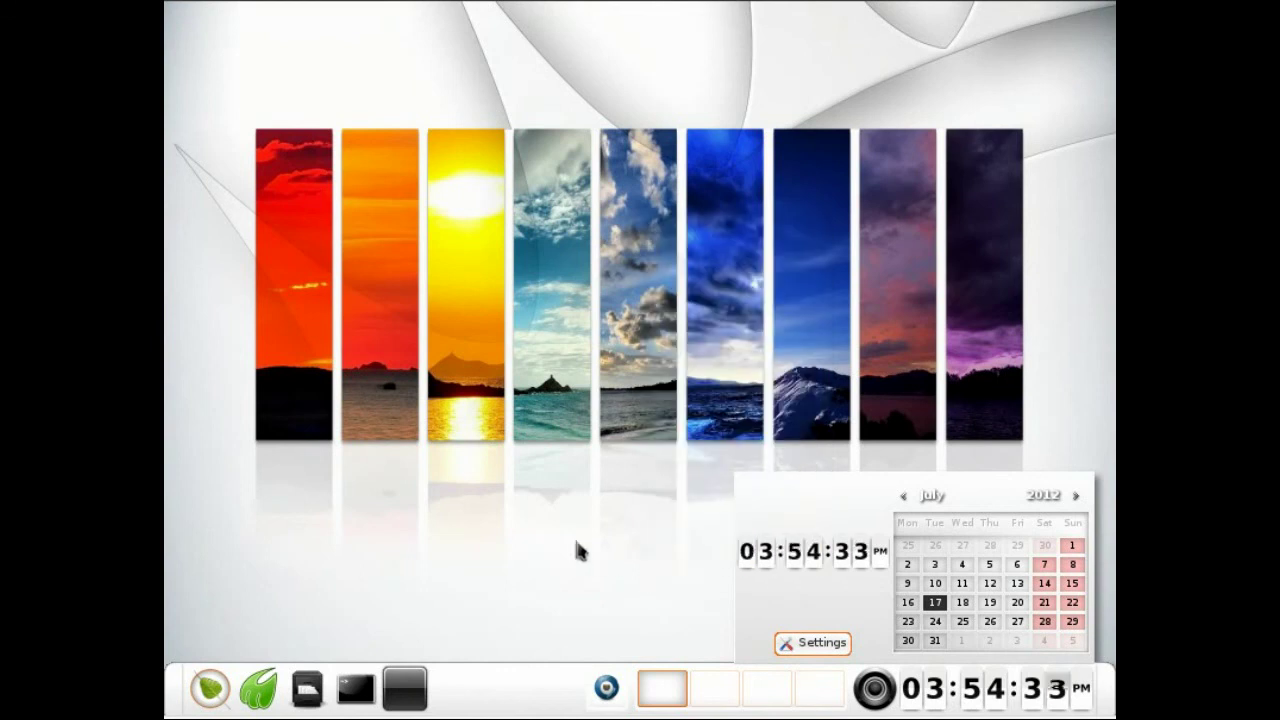
pyautogui.click(938, 704)
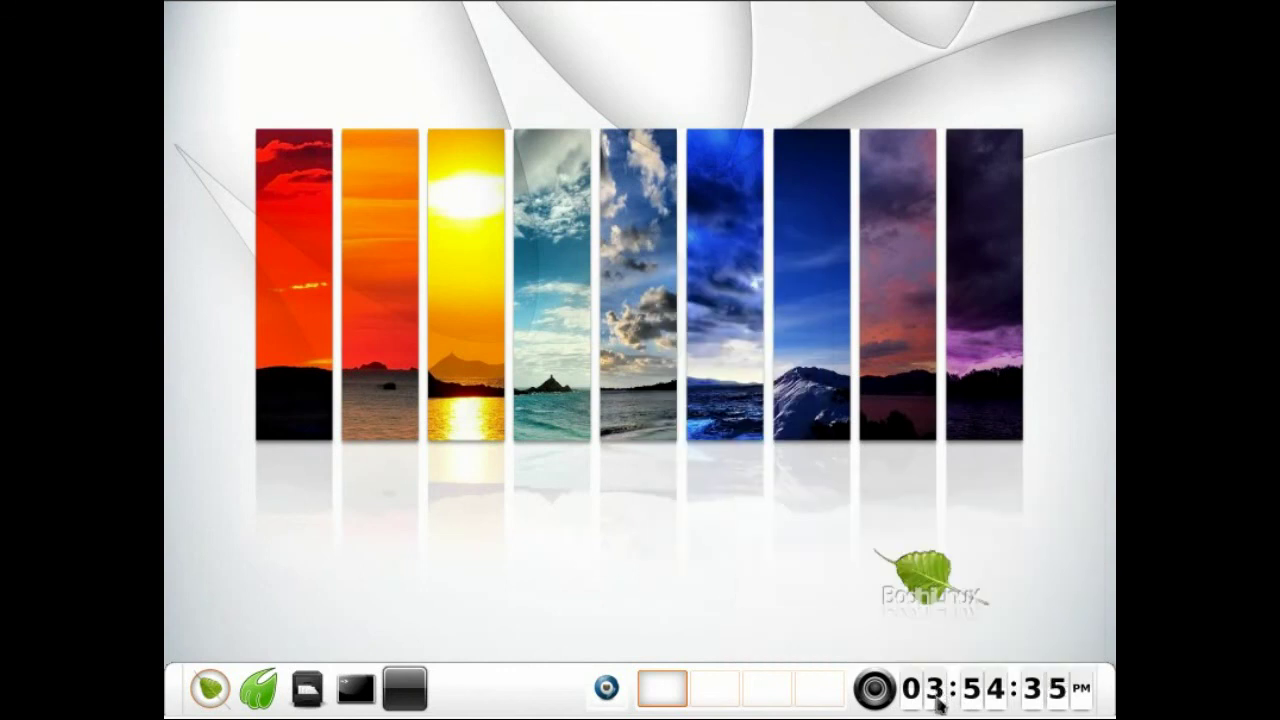
# - Review the System options for powering off, suspending, locking or logging out from the desktop's main menu, and cancel
pyautogui.click(815, 537)
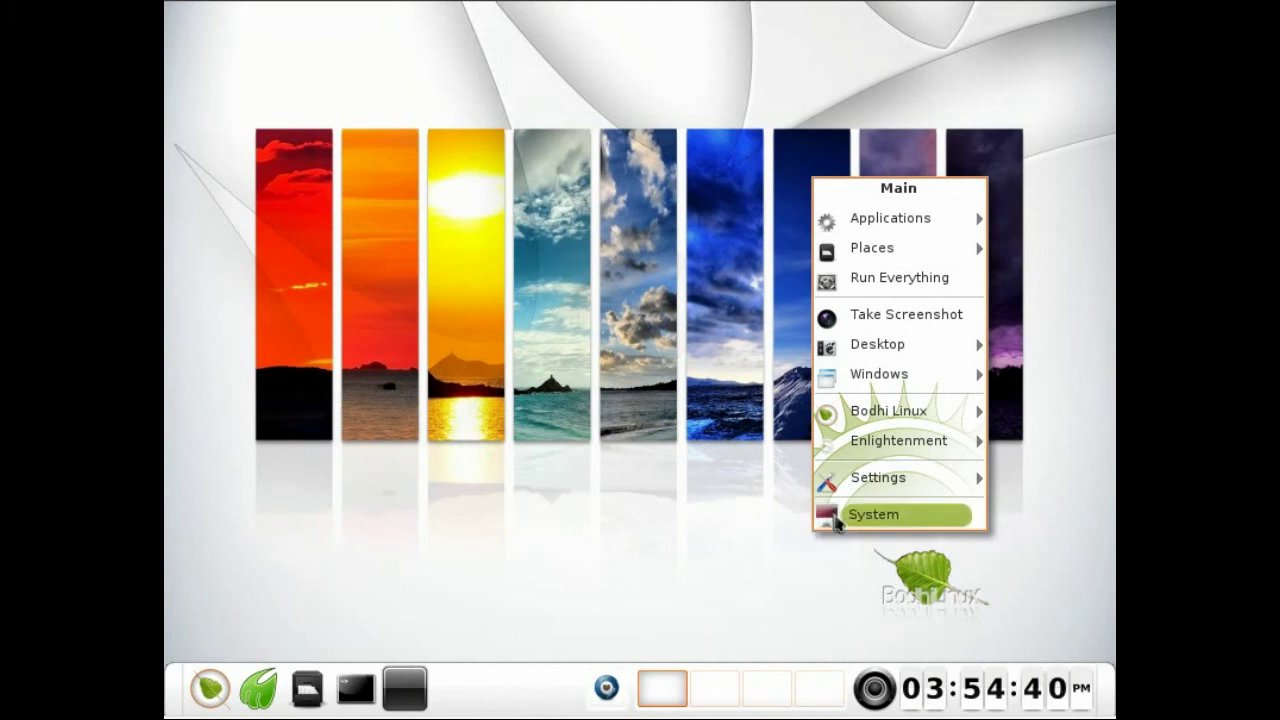
pyautogui.click(870, 514)
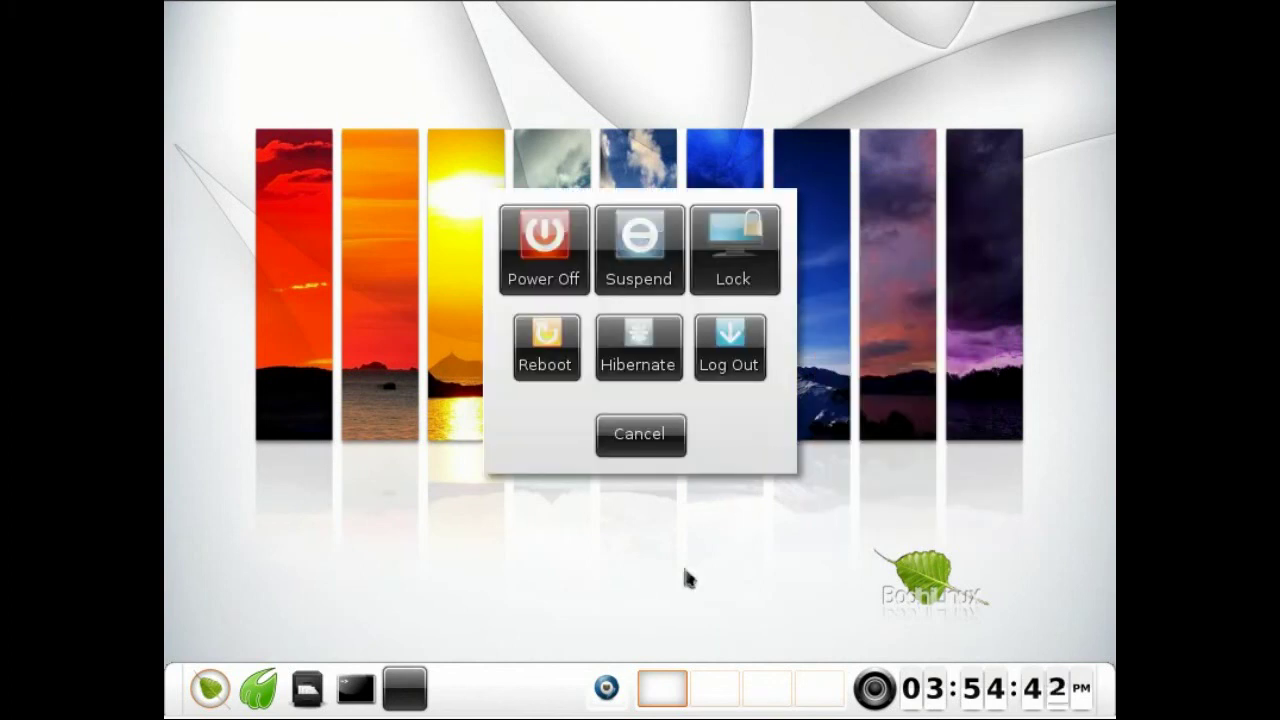
pyautogui.click(668, 451)
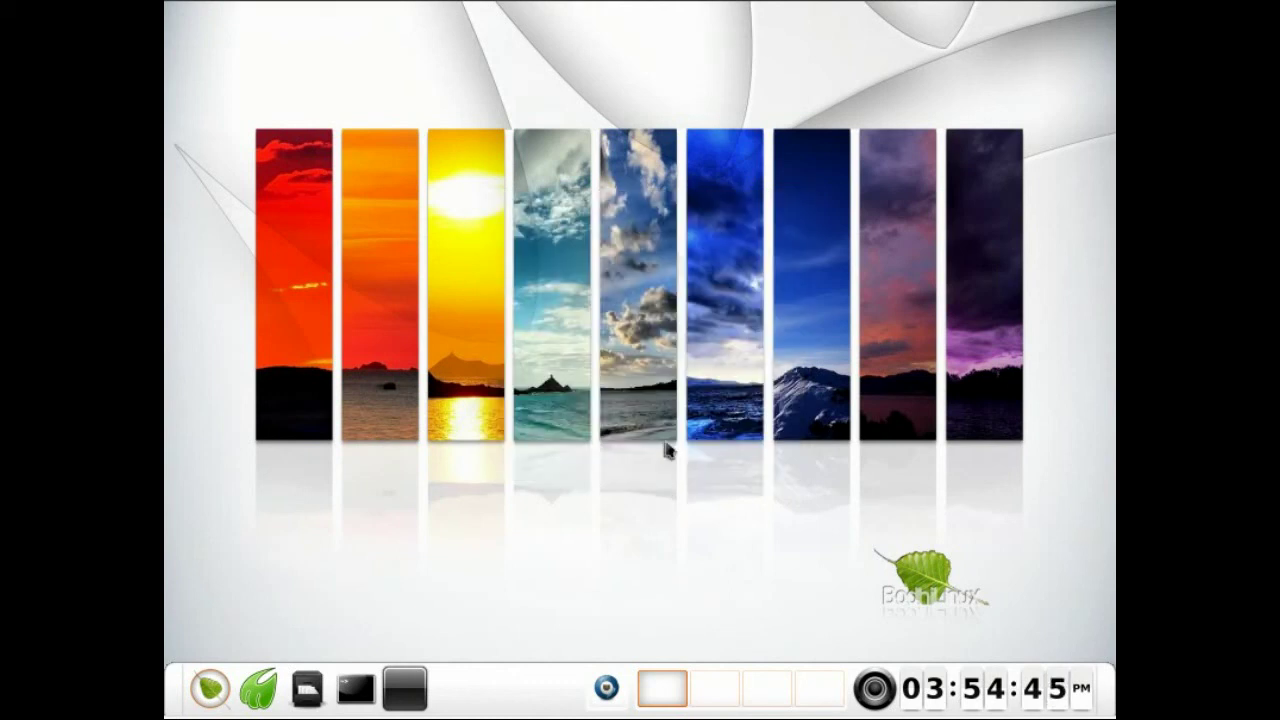